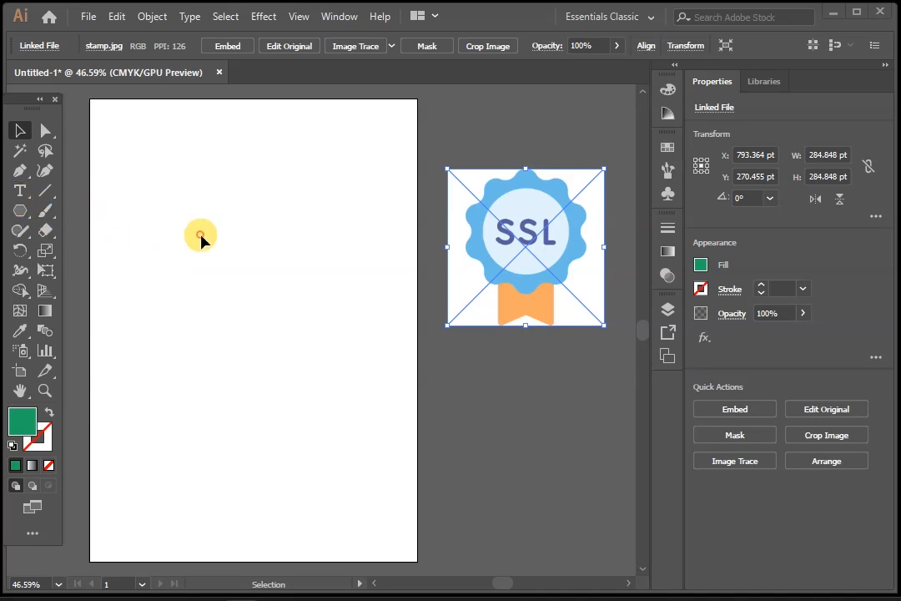
Draw a green circle about 264 pt in diameter and position it in the upper part of the artboard
{"action": "key", "text": "l"}
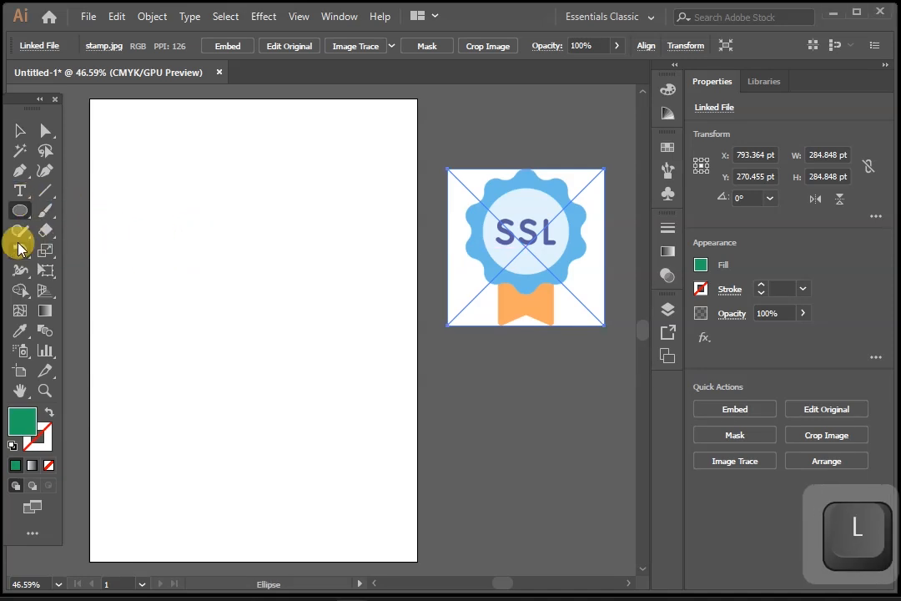
{"action": "left_click_drag", "start_coordinate": [189, 213], "coordinate": [335, 359]}
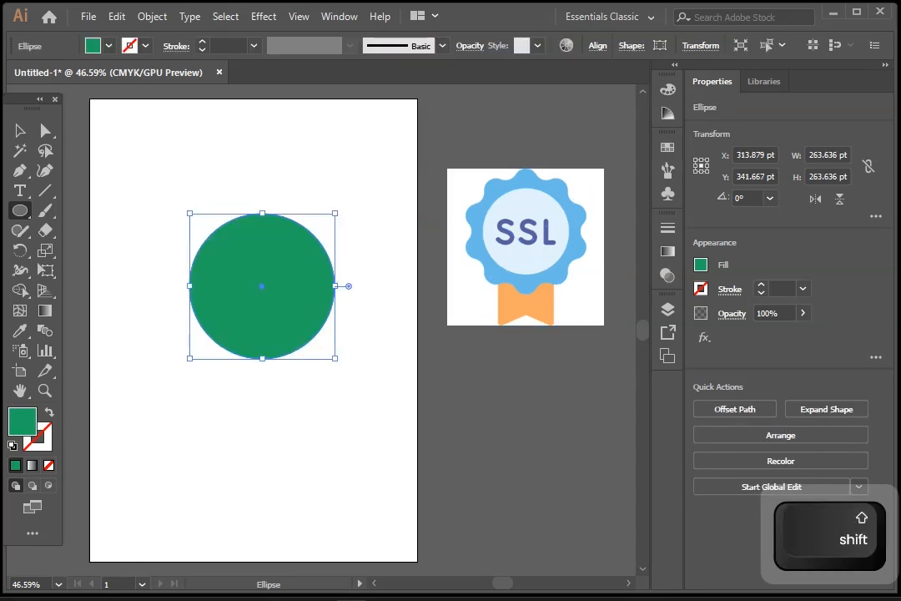
{"action": "left_click", "coordinate": [20, 131]}
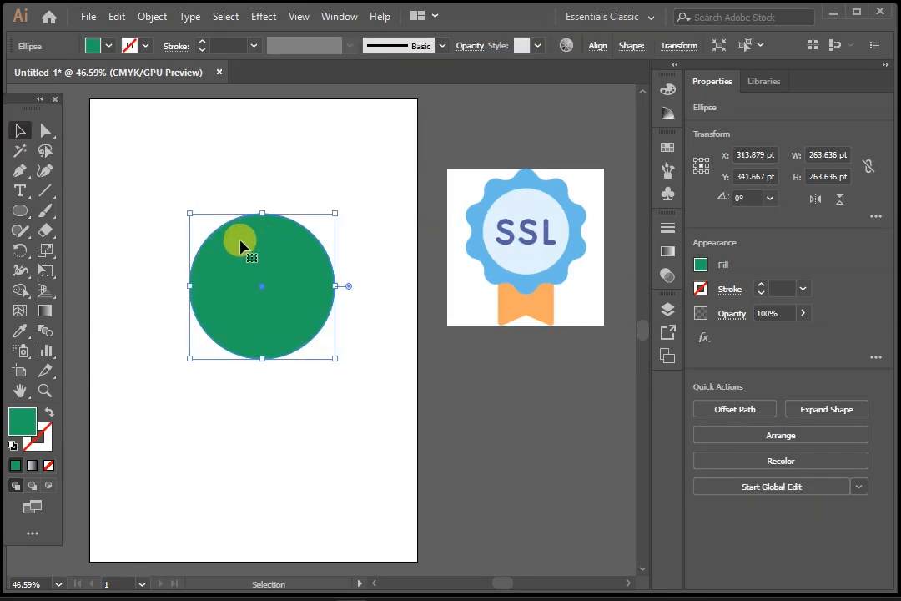
{"action": "left_click_drag", "start_coordinate": [308, 308], "coordinate": [288, 254]}
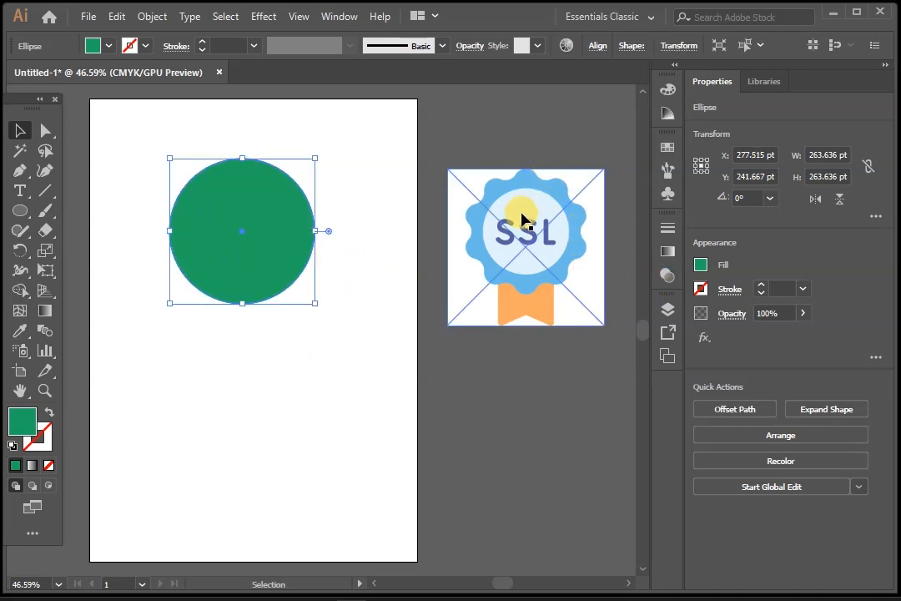
{"action": "left_click_drag", "start_coordinate": [288, 234], "coordinate": [269, 279]}
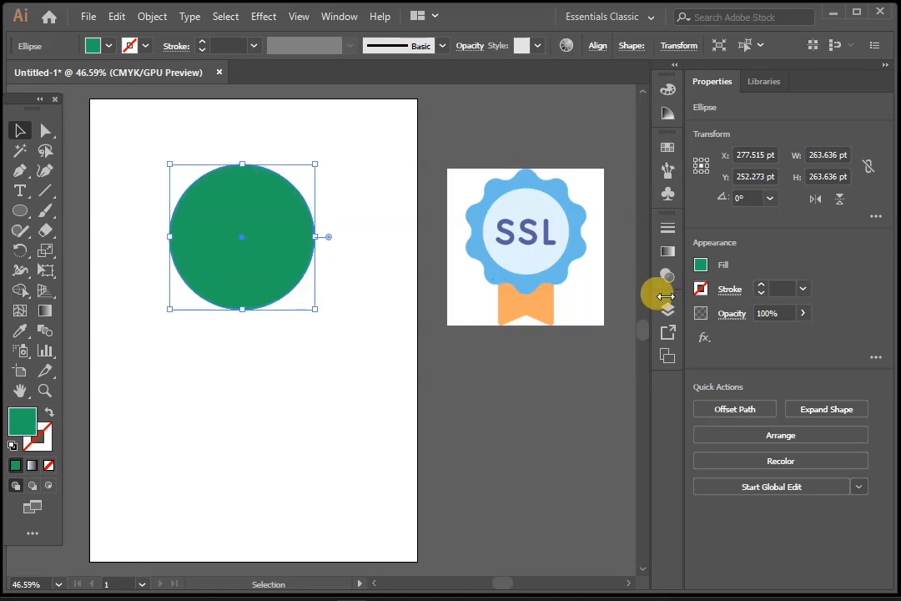
{"action": "left_click_drag", "start_coordinate": [211, 286], "coordinate": [227, 278]}
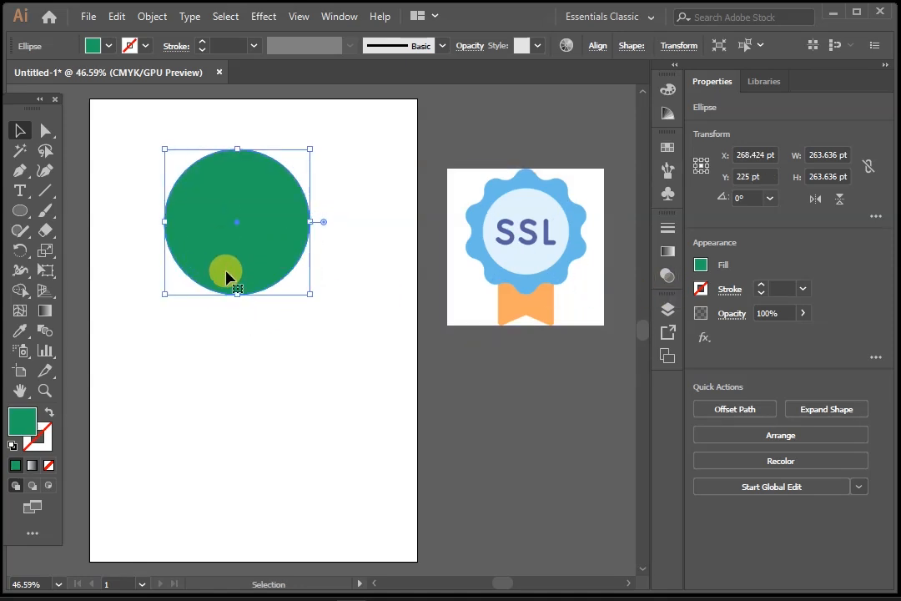
{"action": "key", "text": "ctrl+c"}
{"action": "key", "text": "ctrl+v"}
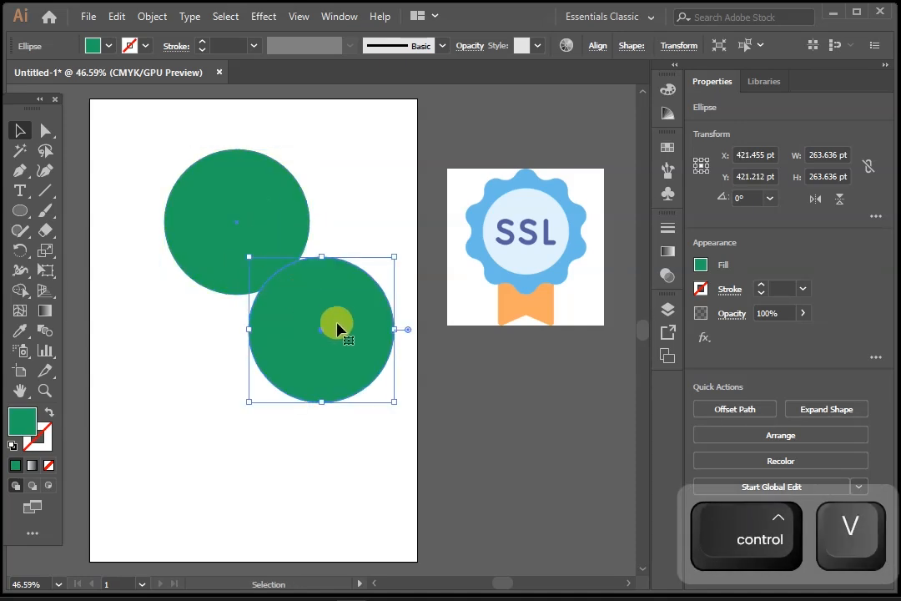
{"action": "left_click_drag", "start_coordinate": [302, 348], "coordinate": [234, 417]}
{"action": "left_click_drag", "start_coordinate": [311, 446], "coordinate": [278, 442]}
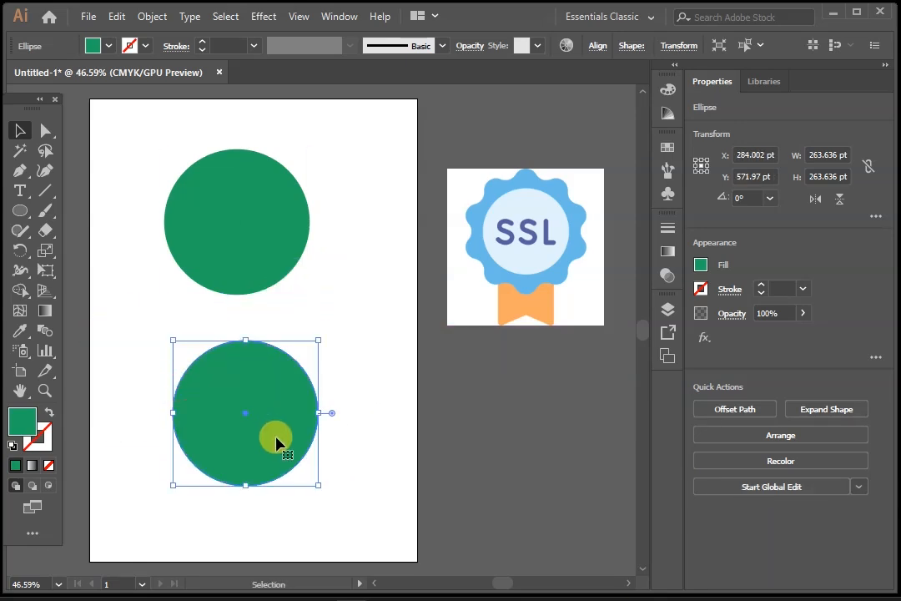
{"action": "key", "text": "Delete"}
Move the green circle down to about Y 364 pt and paste a copy in place in front of it
{"action": "left_click", "coordinate": [237, 277]}
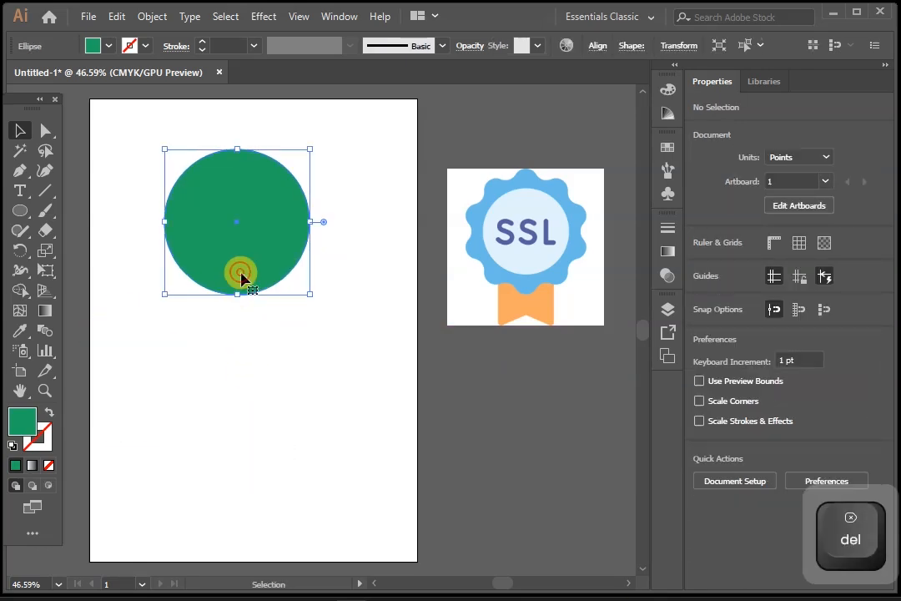
{"action": "left_click_drag", "start_coordinate": [264, 236], "coordinate": [268, 315]}
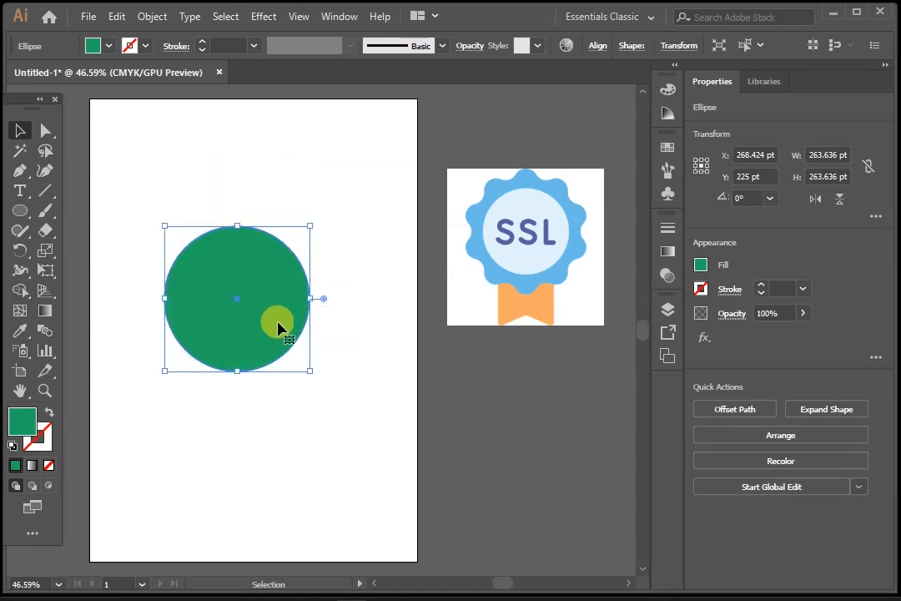
{"action": "key", "text": "ctrl+c"}
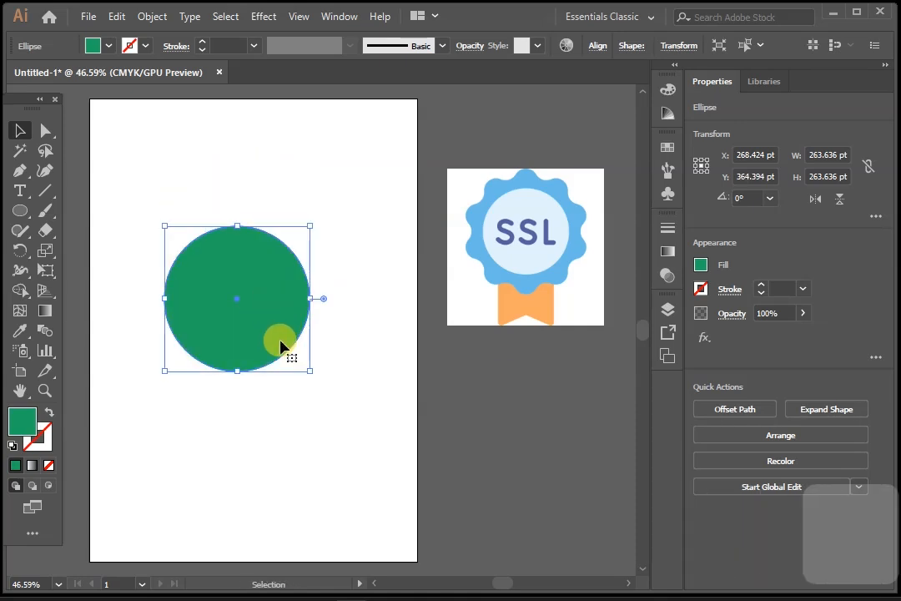
{"action": "key", "text": "ctrl+f"}
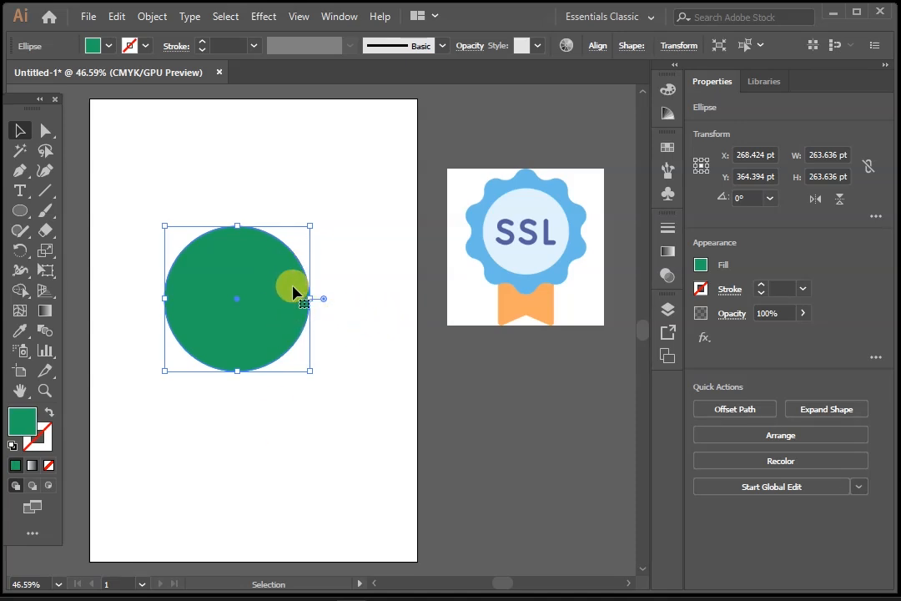
Scale the front circle copy down proportionally about its centre to about 197 pt in diameter
{"action": "left_click_drag", "start_coordinate": [269, 313], "coordinate": [237, 220]}
{"action": "key", "text": "ctrl+z"}
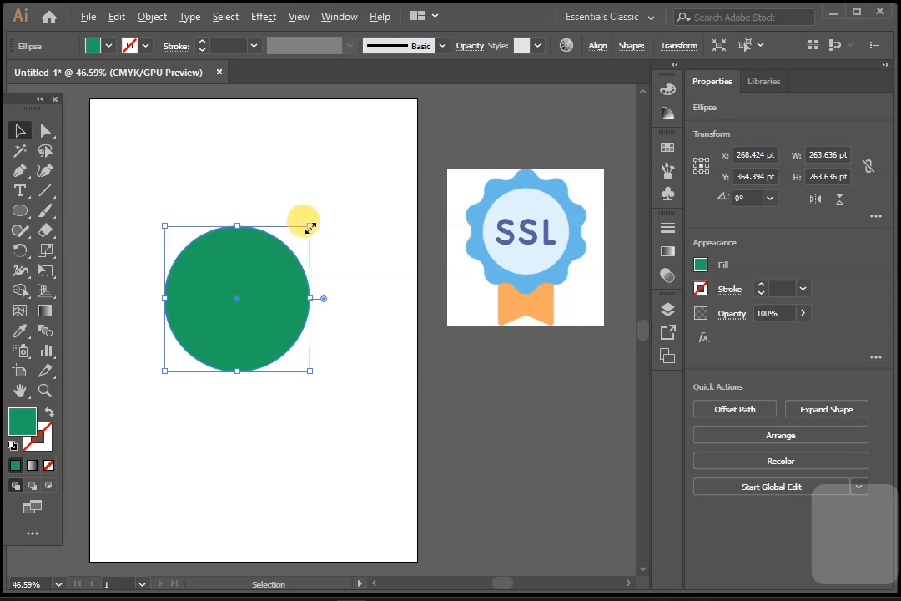
{"action": "key", "text": "alt+shift"}
{"action": "left_click_drag", "start_coordinate": [309, 226], "coordinate": [286, 239]}
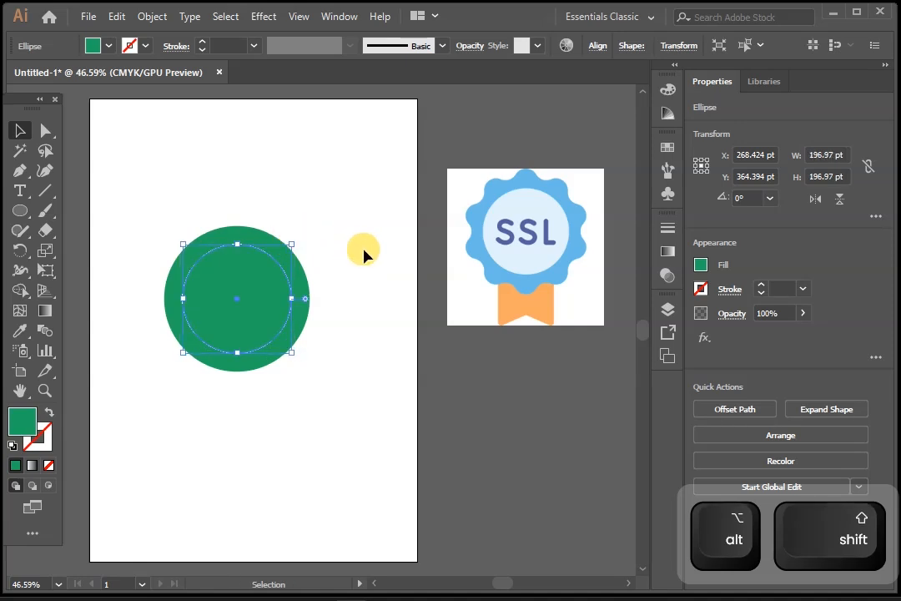
{"action": "left_click", "coordinate": [388, 253]}
Fill the inner circle with the light blue sampled from the centre of the reference badge using the Eyedropper
{"action": "left_click", "coordinate": [253, 310]}
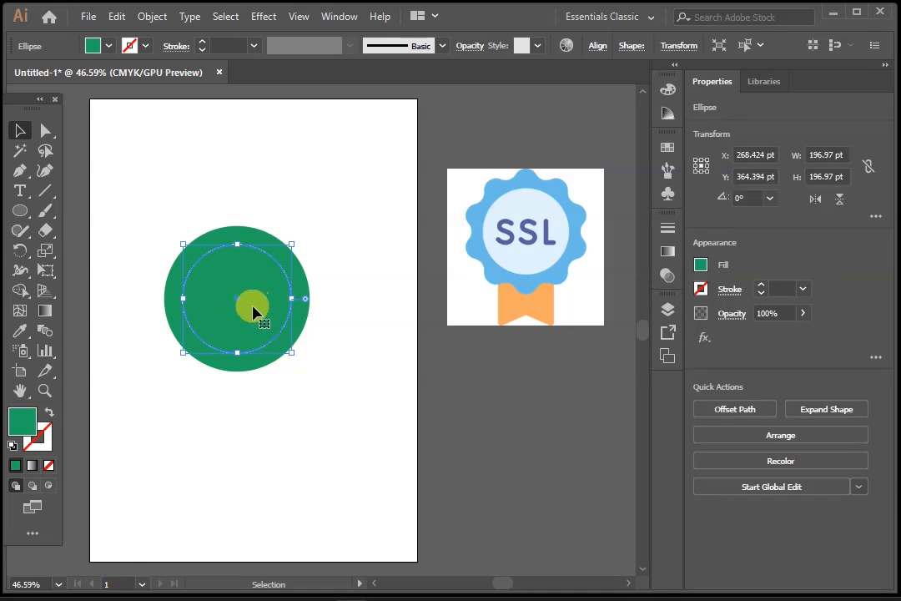
{"action": "left_click", "coordinate": [20, 331]}
{"action": "left_click", "coordinate": [501, 198]}
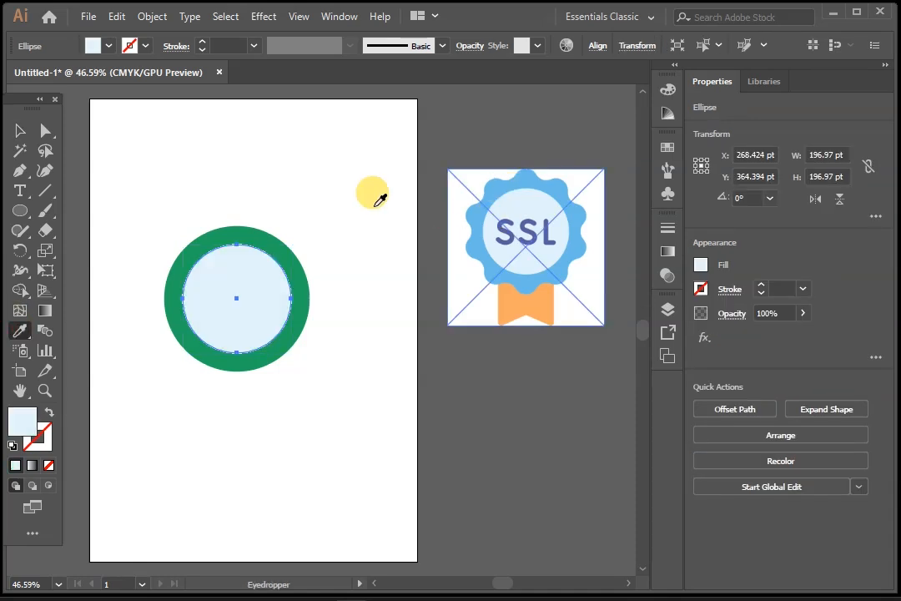
{"action": "left_click", "coordinate": [20, 131]}
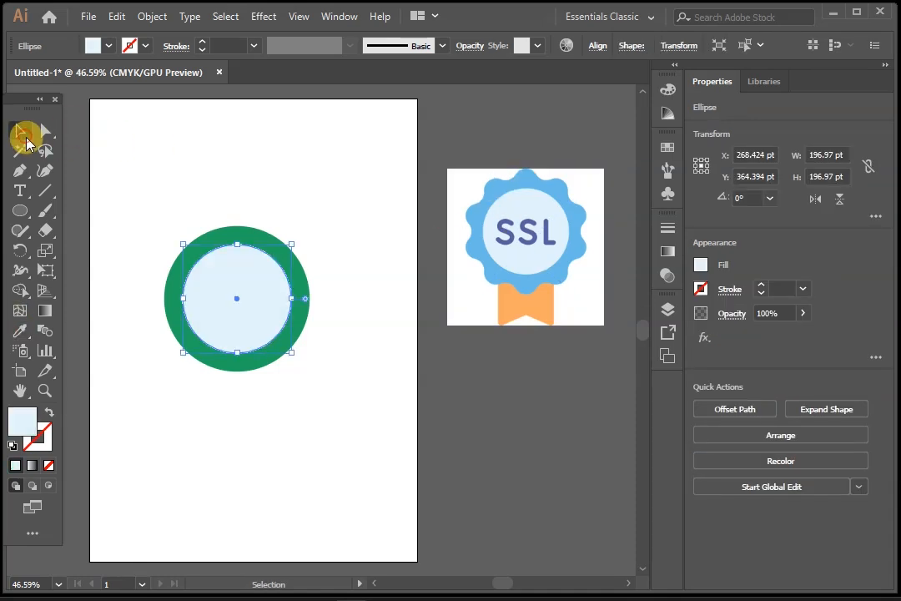
Fill the larger outer circle with the medium blue sampled from the scalloped edge of the reference badge
{"action": "left_click", "coordinate": [259, 238]}
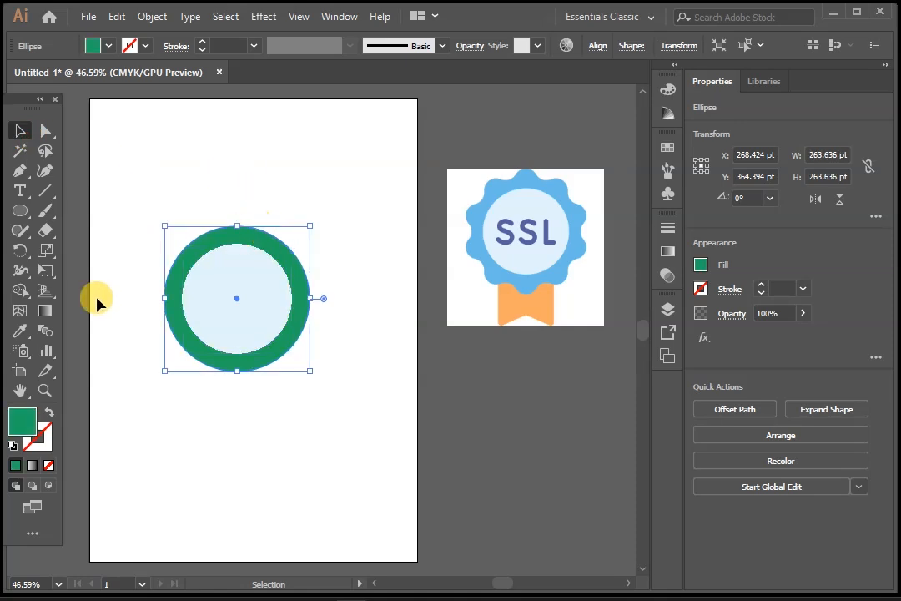
{"action": "left_click", "coordinate": [20, 331]}
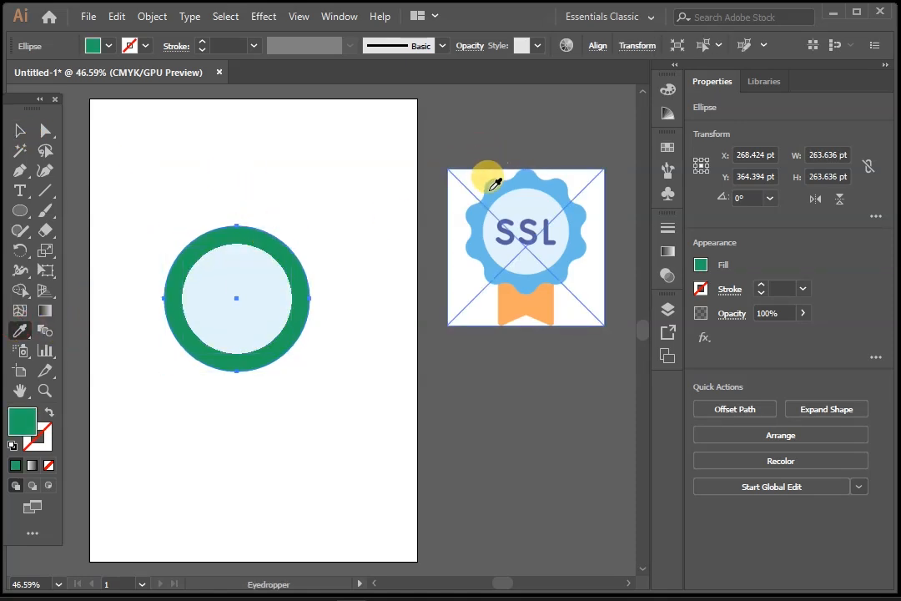
{"action": "left_click", "coordinate": [492, 187]}
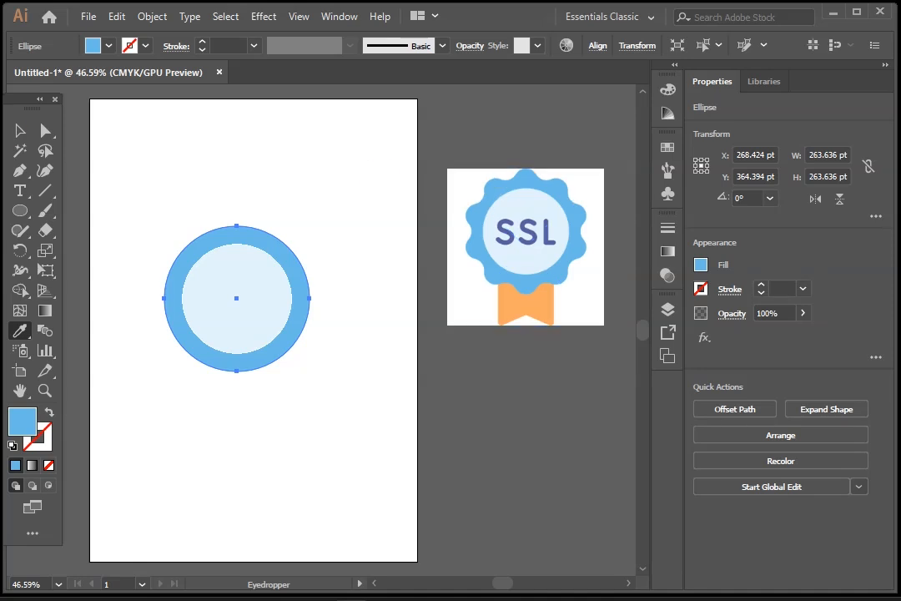
{"action": "left_click", "coordinate": [20, 131]}
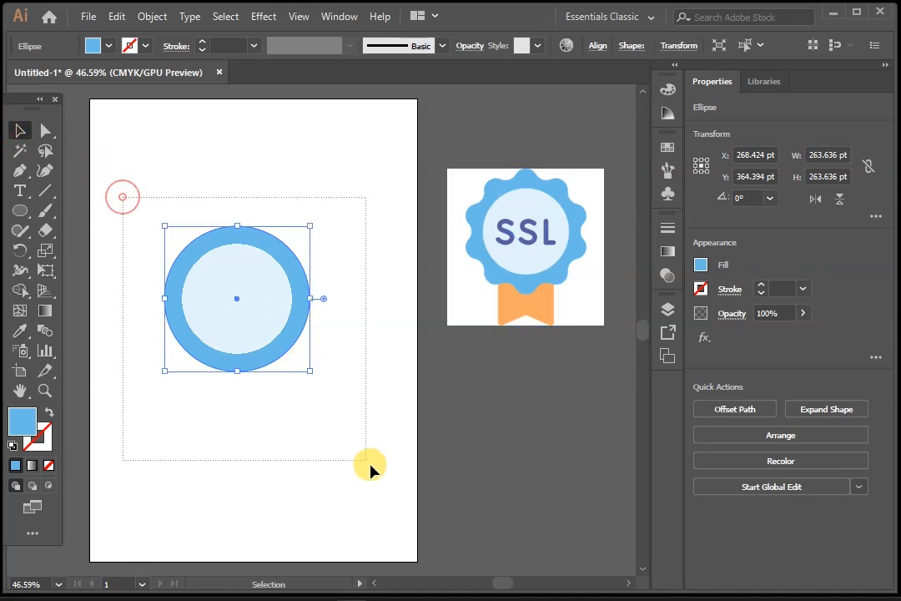
Shrink the light blue inner circle slightly about its centre so the outer ring gets a little wider
{"action": "left_click_drag", "start_coordinate": [354, 449], "coordinate": [350, 448]}
{"action": "left_click", "coordinate": [244, 334]}
{"action": "left_click", "coordinate": [365, 417]}
{"action": "left_click", "coordinate": [267, 271]}
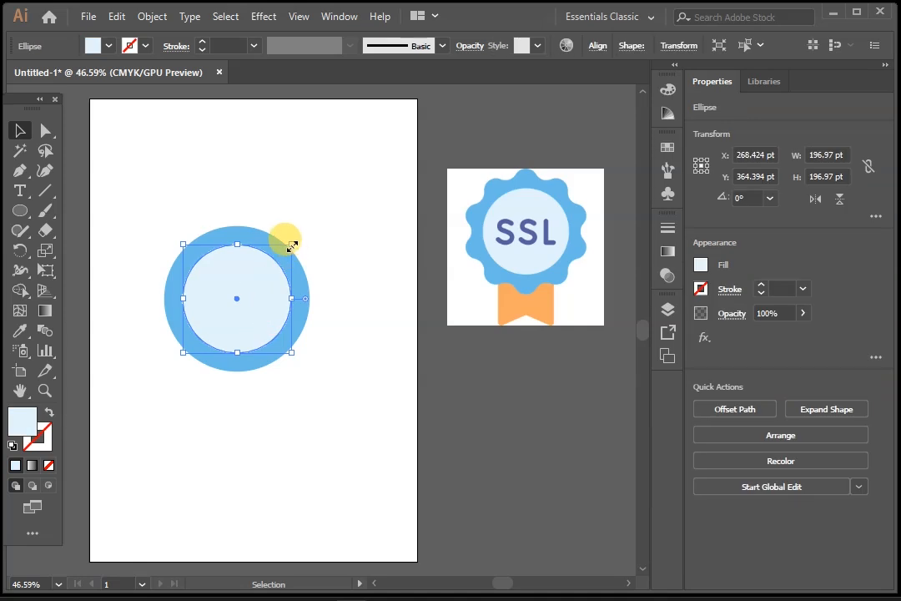
{"action": "left_click_drag", "start_coordinate": [292, 246], "coordinate": [288, 253]}
{"action": "left_click", "coordinate": [338, 264]}
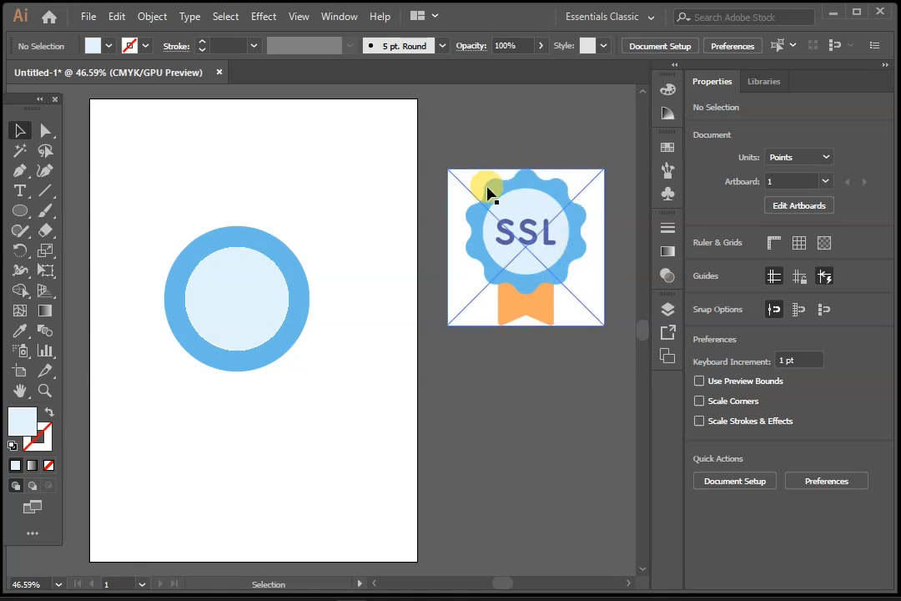
Start a Zig Zag distortion effect on the outer blue circle with the preview enabled
{"action": "left_click", "coordinate": [268, 373]}
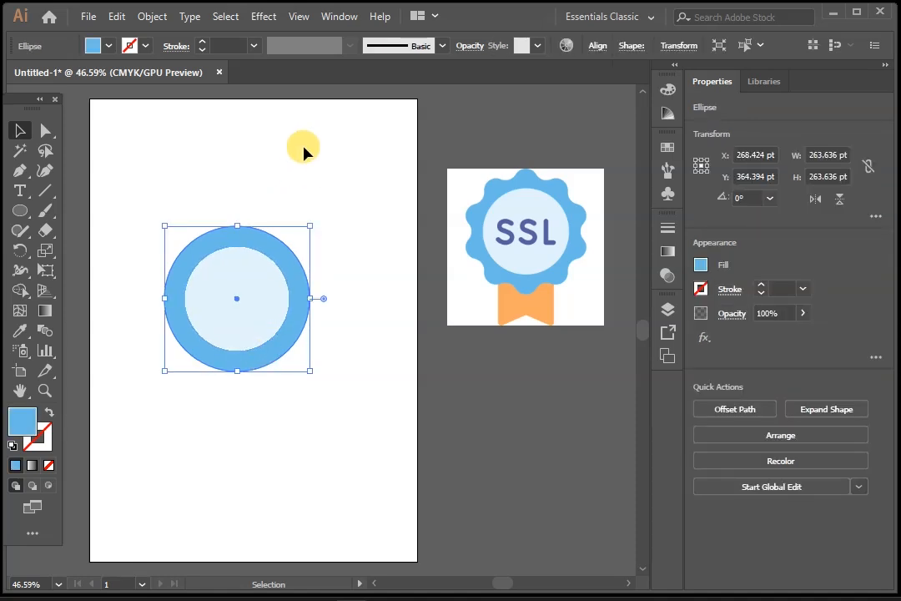
{"action": "left_click", "coordinate": [264, 18]}
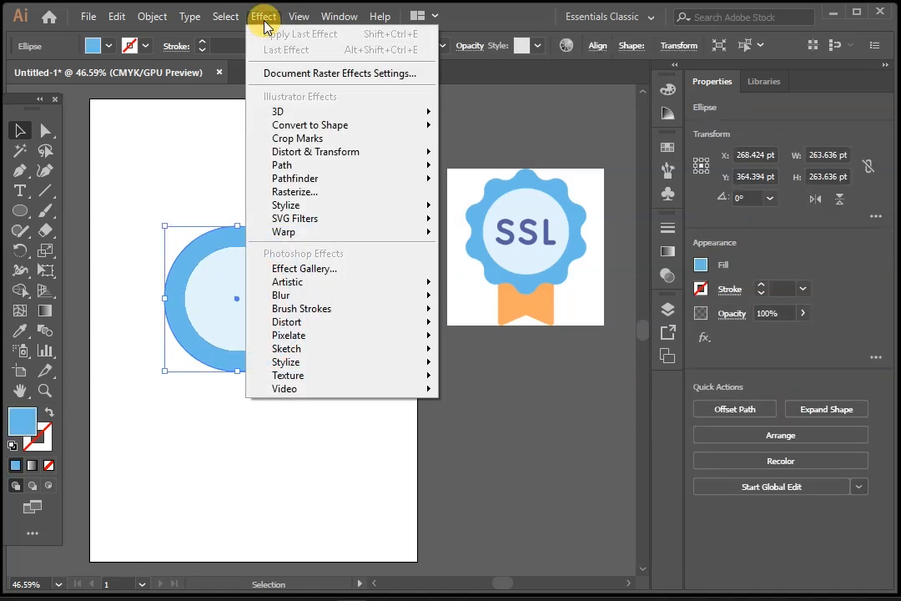
{"action": "mouse_move", "coordinate": [316, 161]}
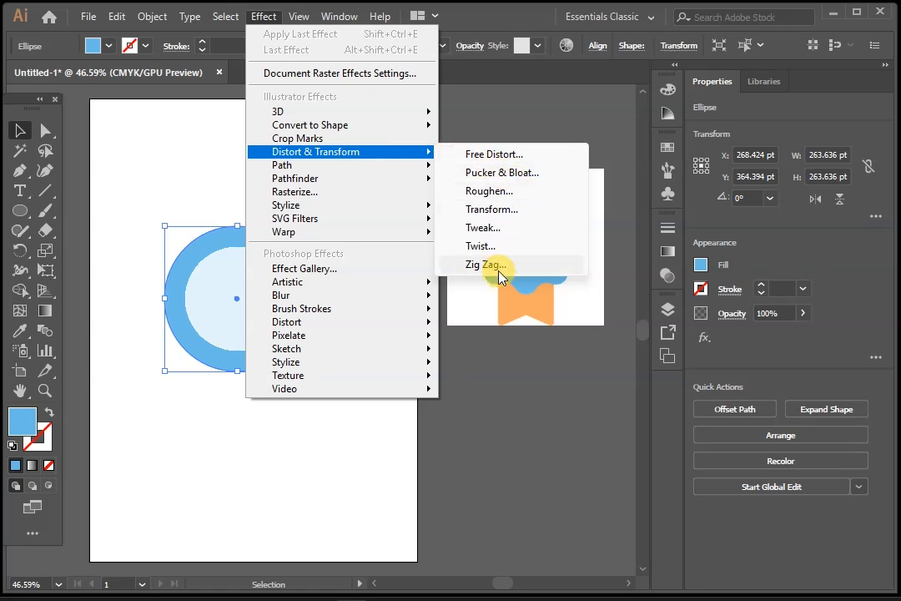
{"action": "left_click", "coordinate": [501, 277]}
{"action": "left_click_drag", "start_coordinate": [434, 185], "coordinate": [535, 134]}
{"action": "left_click", "coordinate": [418, 336]}
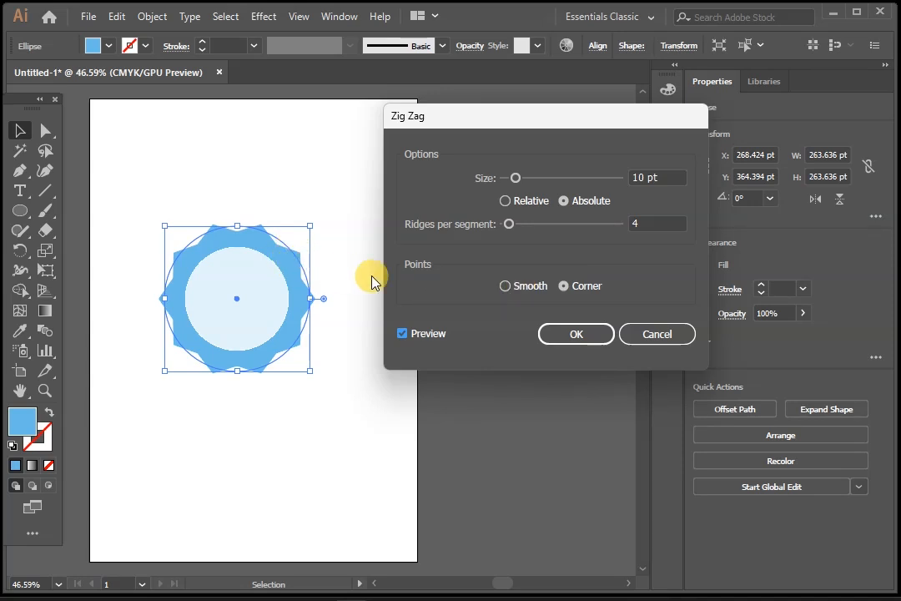
Switch the zig zag points to Smooth and set the ridge size to 15 pt
{"action": "left_click", "coordinate": [529, 287]}
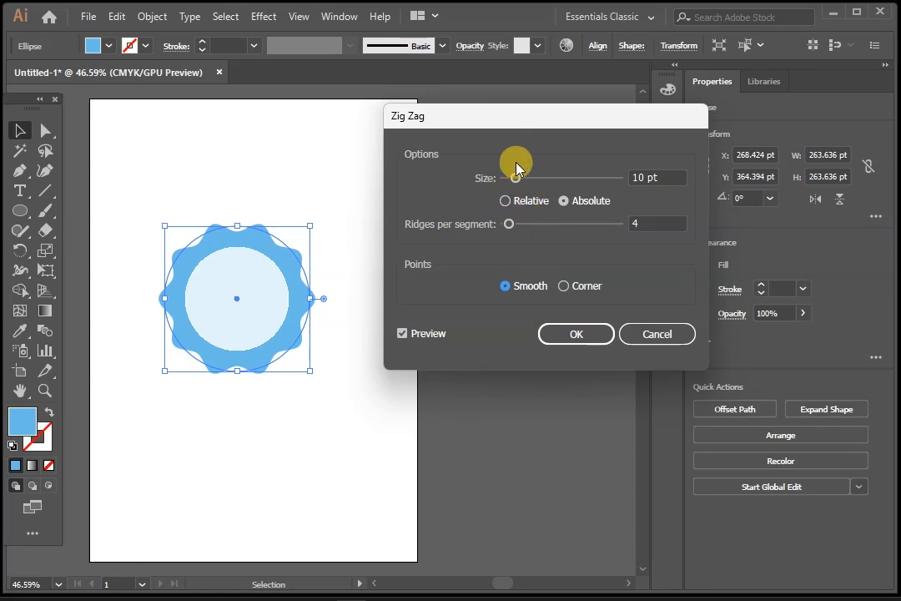
{"action": "left_click_drag", "start_coordinate": [517, 189], "coordinate": [543, 185]}
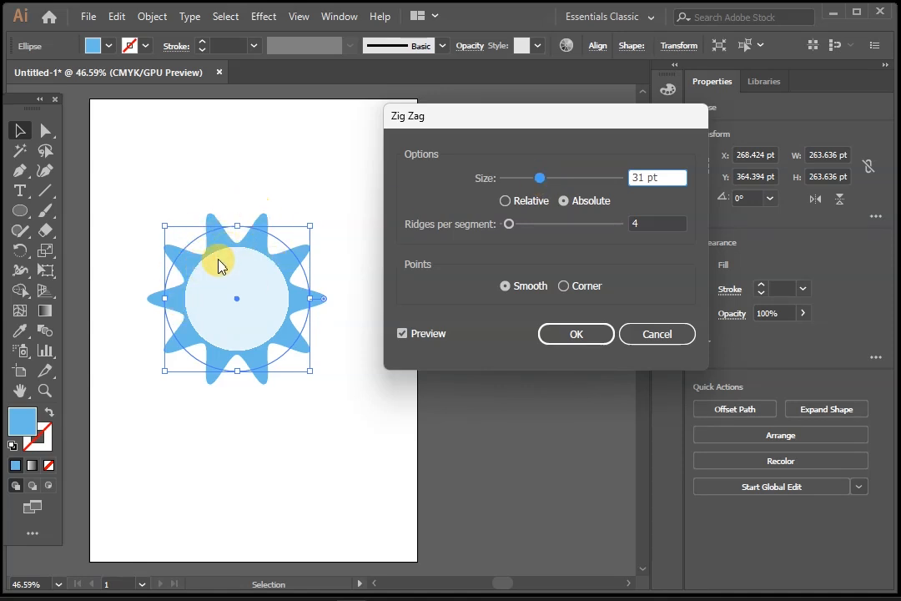
{"action": "left_click_drag", "start_coordinate": [539, 185], "coordinate": [522, 185]}
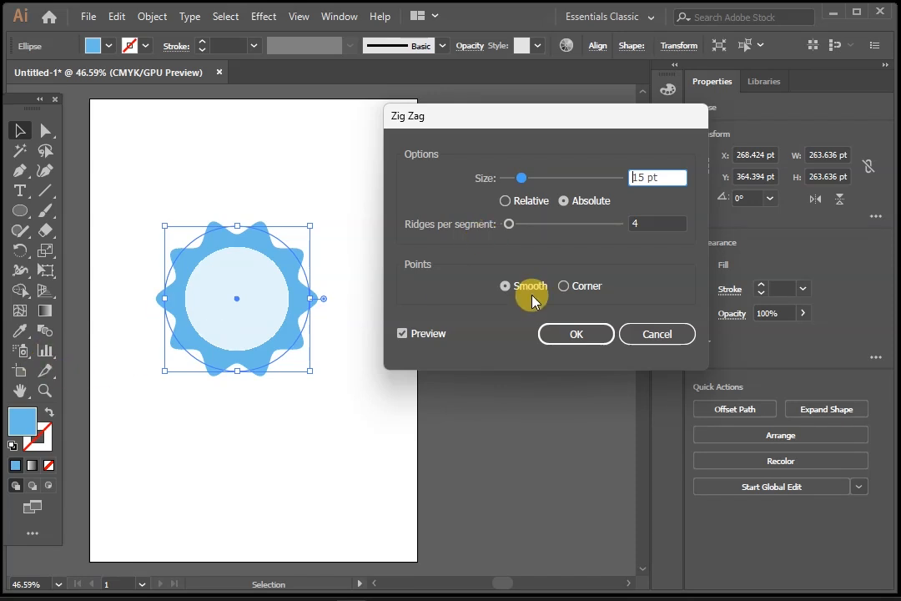
Set the zig zag effect's ridges per segment to 5
{"action": "left_click", "coordinate": [512, 226]}
{"action": "left_click_drag", "start_coordinate": [539, 227], "coordinate": [517, 224]}
{"action": "left_click_drag", "start_coordinate": [653, 222], "coordinate": [622, 226]}
{"action": "type", "text": "5"}
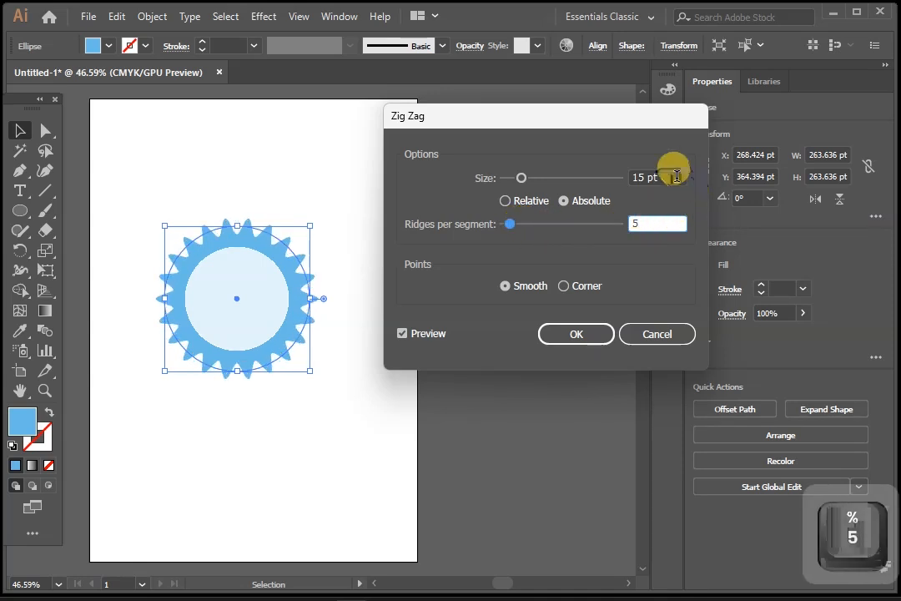
Try a smaller ridge size of 6 pt for the zig zag effect
{"action": "left_click", "coordinate": [659, 177]}
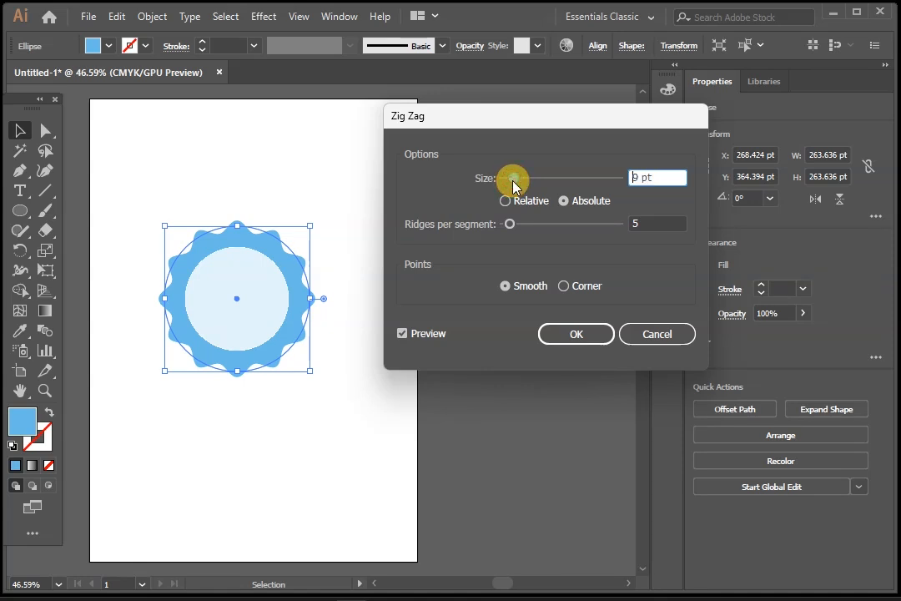
{"action": "double_click", "coordinate": [664, 176]}
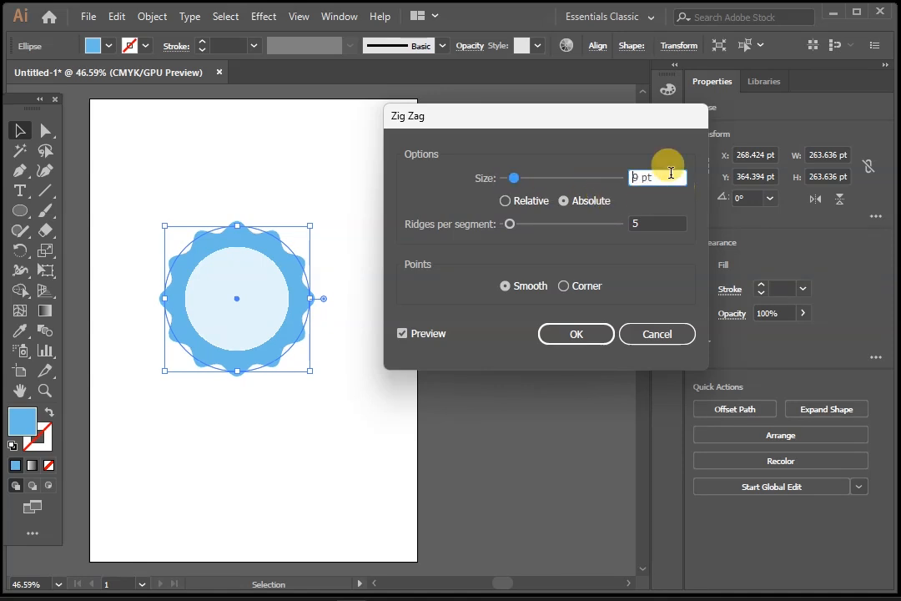
{"action": "type", "text": "6"}
{"action": "double_click", "coordinate": [649, 224]}
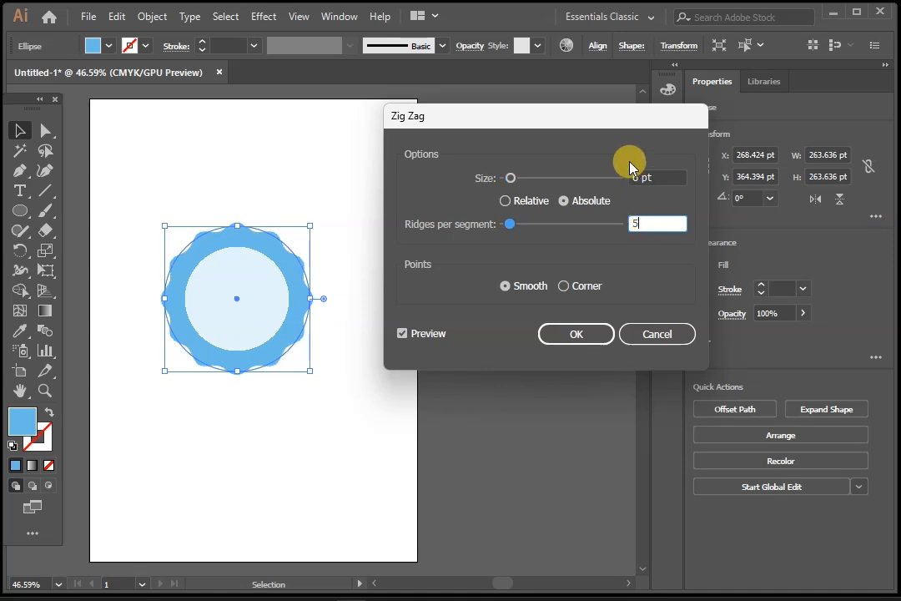
Set the zig zag ridge size to 8 pt and apply the effect to the outer blue circle
{"action": "left_click", "coordinate": [670, 177]}
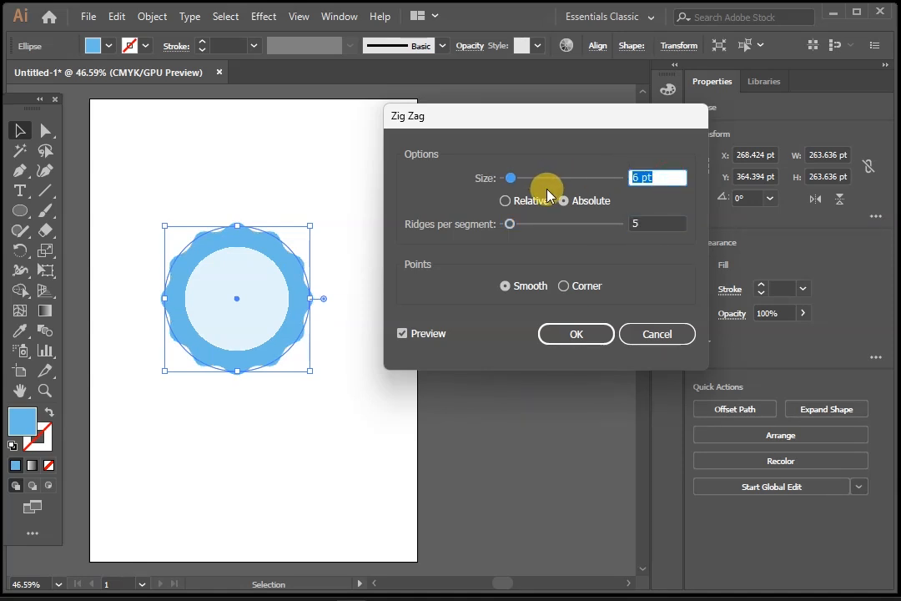
{"action": "type", "text": "8"}
{"action": "left_click", "coordinate": [654, 223]}
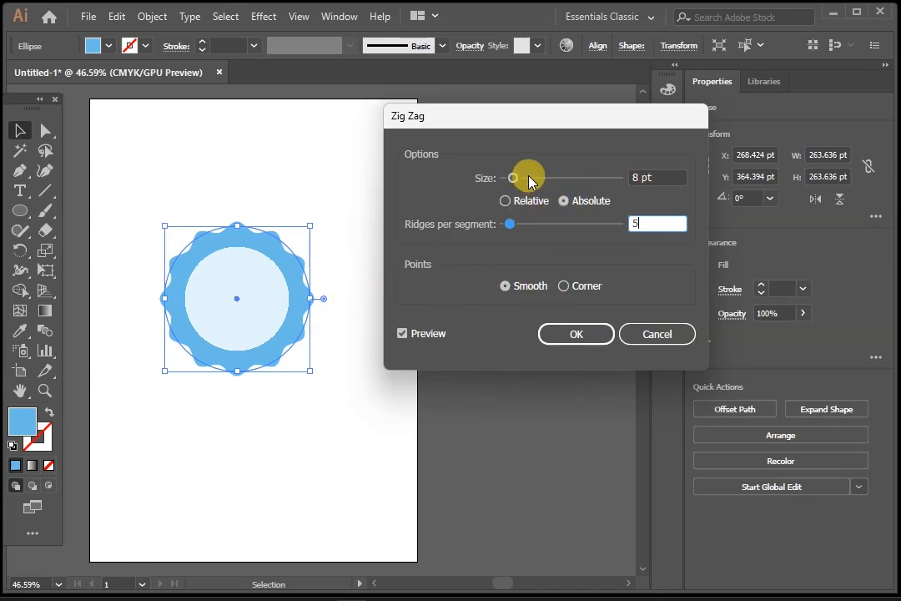
{"action": "left_click", "coordinate": [565, 335]}
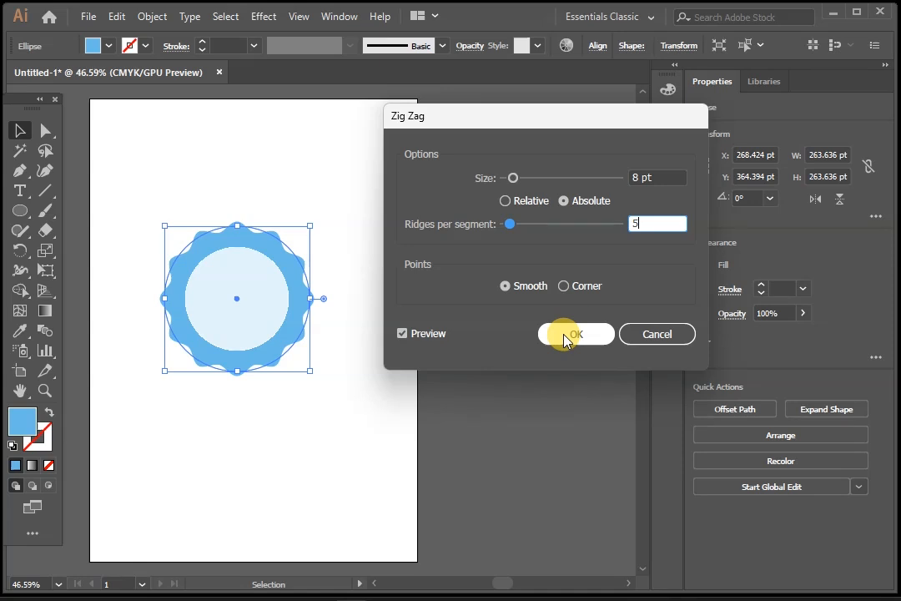
{"action": "left_click", "coordinate": [389, 459]}
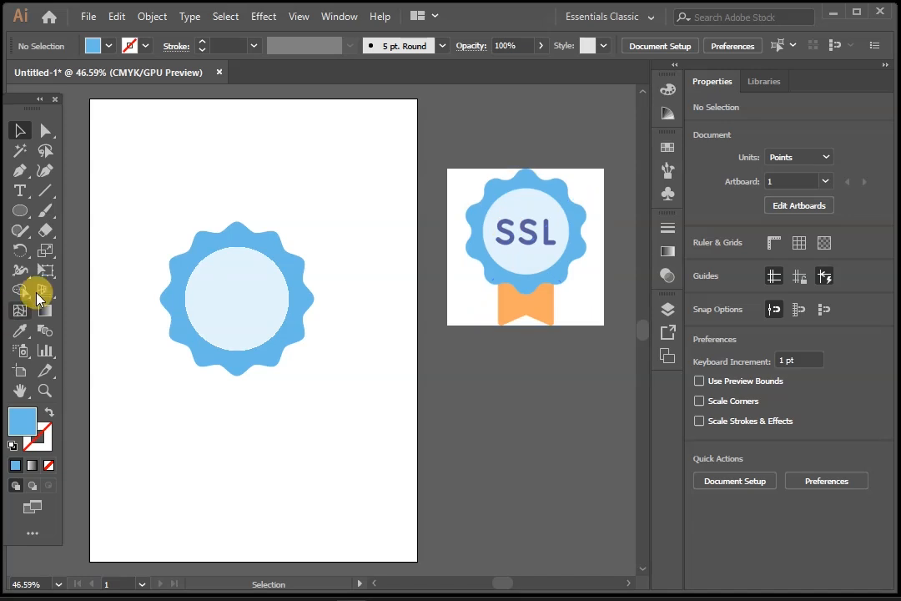
Move both badge circles together to the upper part of the artboard
{"action": "left_click", "coordinate": [267, 371]}
{"action": "left_click_drag", "start_coordinate": [267, 312], "coordinate": [262, 218]}
{"action": "left_click", "coordinate": [341, 370]}
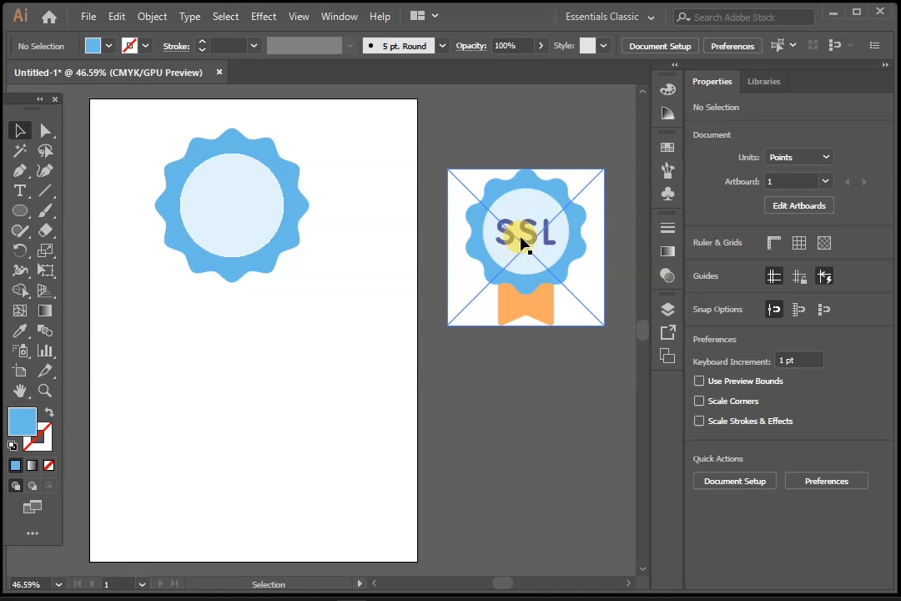
Add the point text "SSL" inside the light blue inner circle
{"action": "left_click", "coordinate": [20, 196]}
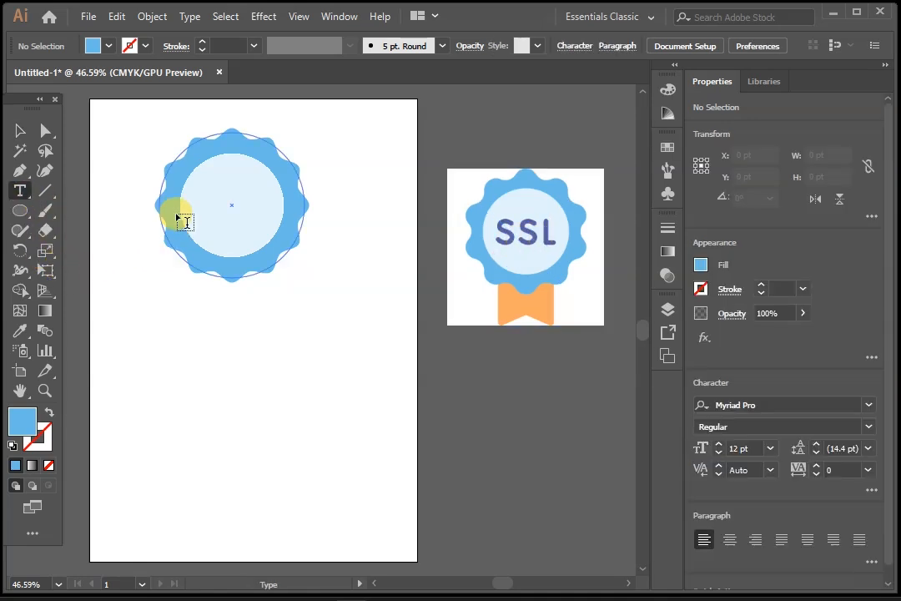
{"action": "left_click", "coordinate": [201, 205]}
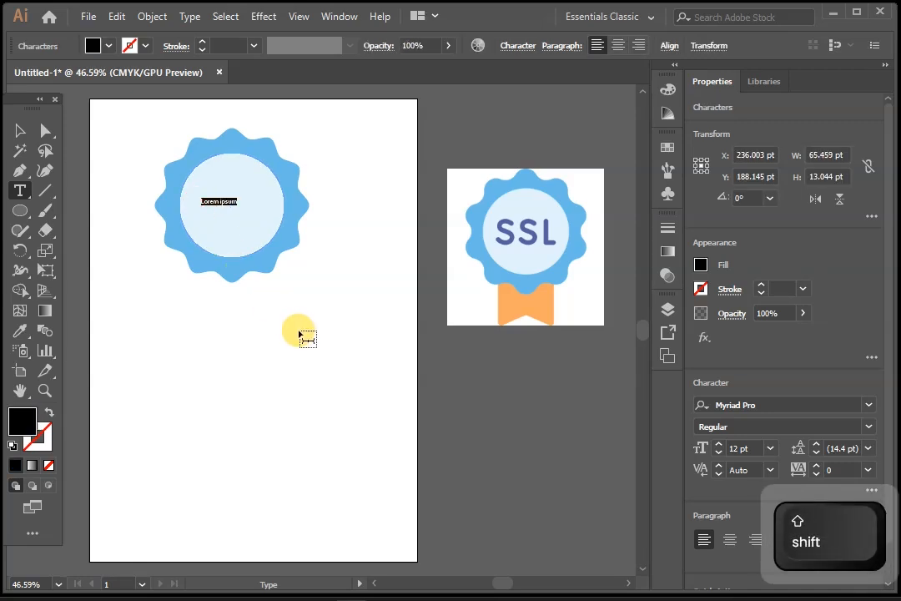
{"action": "type", "text": "SSL"}
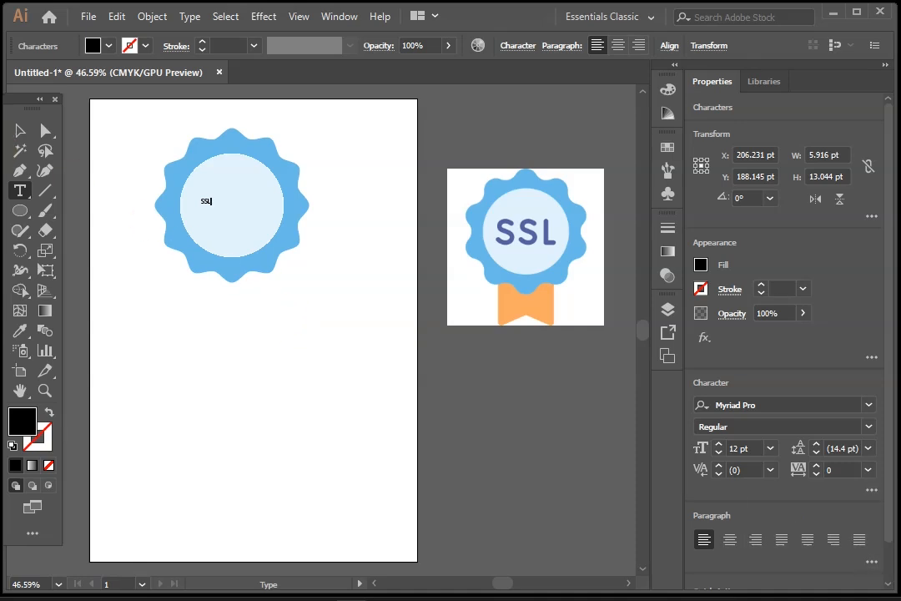
Enlarge the SSL text proportionally to about 64 pt and centre it in the light blue circle
{"action": "left_click", "coordinate": [12, 132]}
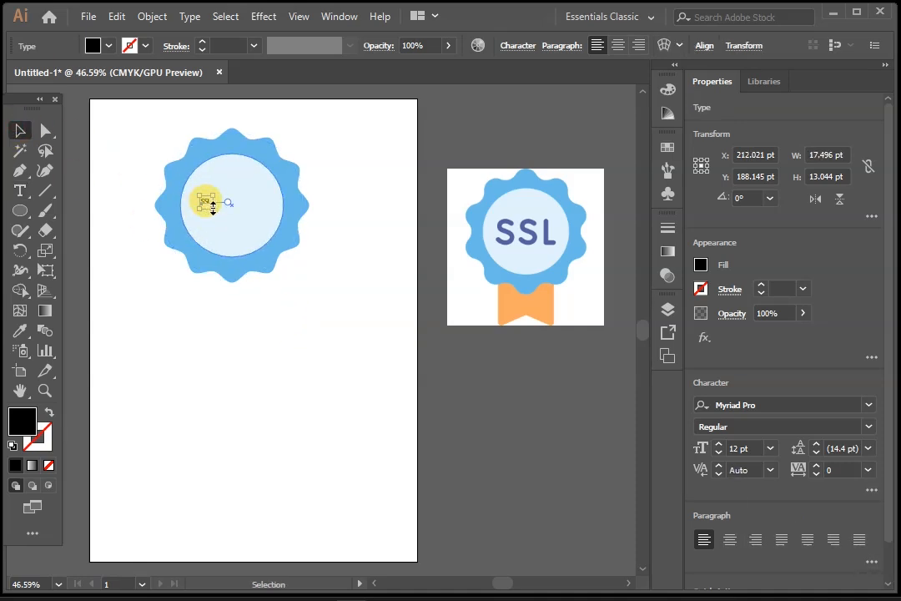
{"action": "left_click_drag", "start_coordinate": [212, 207], "coordinate": [231, 236]}
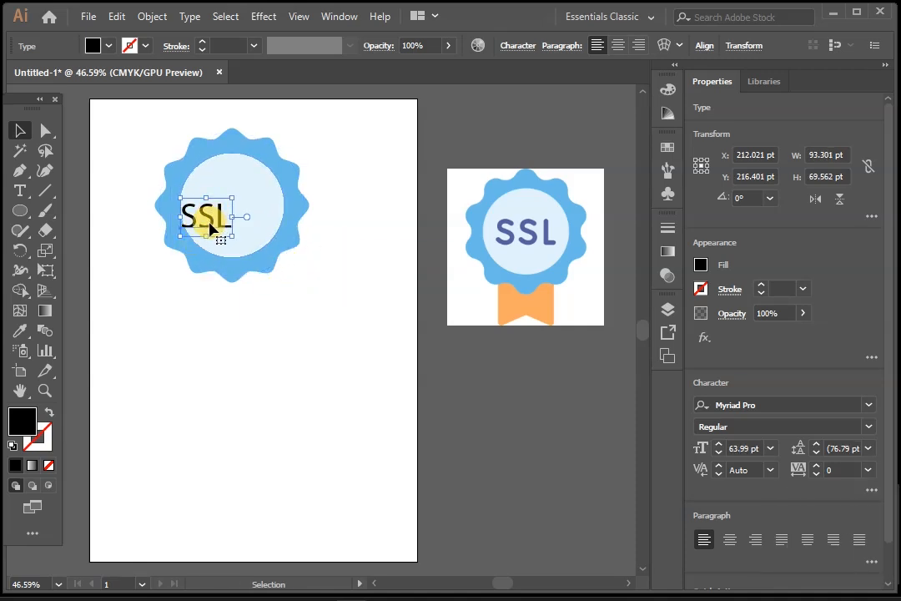
{"action": "left_click_drag", "start_coordinate": [210, 227], "coordinate": [236, 216]}
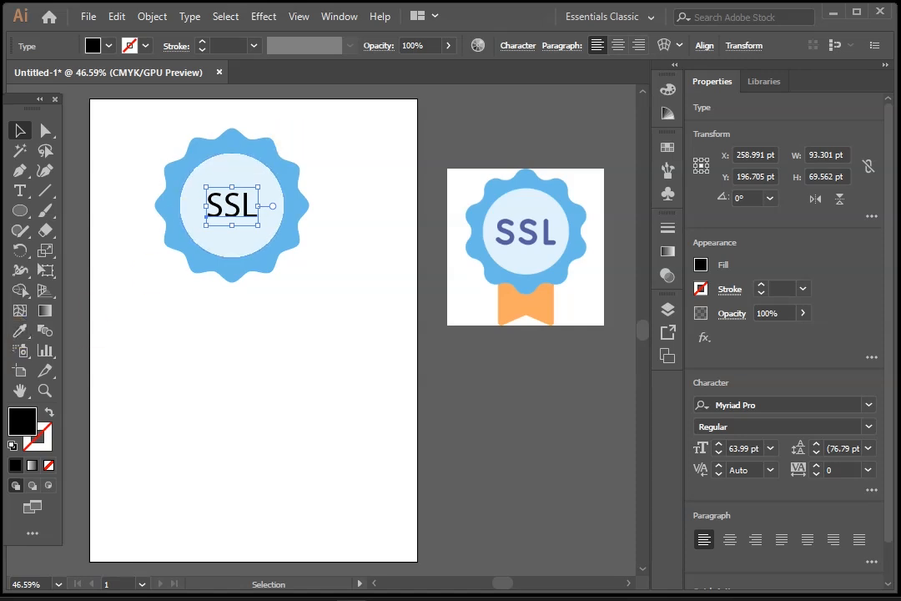
Recolour the SSL text with the dark purple-blue sampled from the lettering in the reference image
{"action": "left_click", "coordinate": [20, 330]}
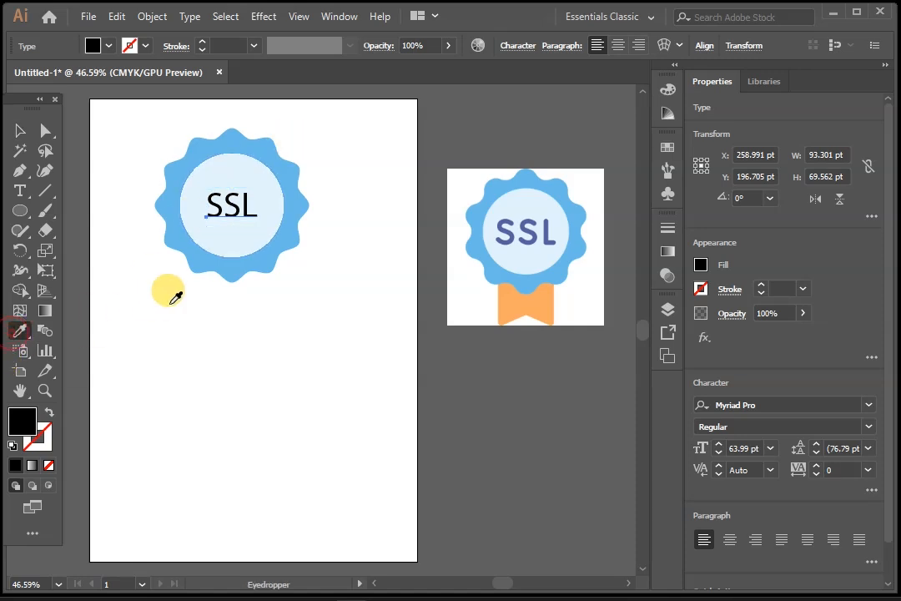
{"action": "left_click", "coordinate": [547, 236]}
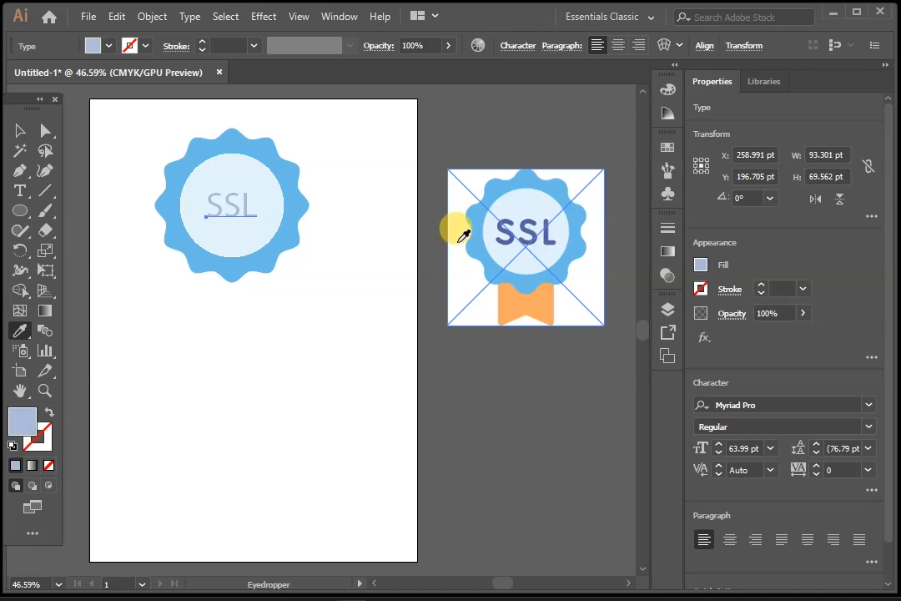
{"action": "left_click", "coordinate": [546, 231]}
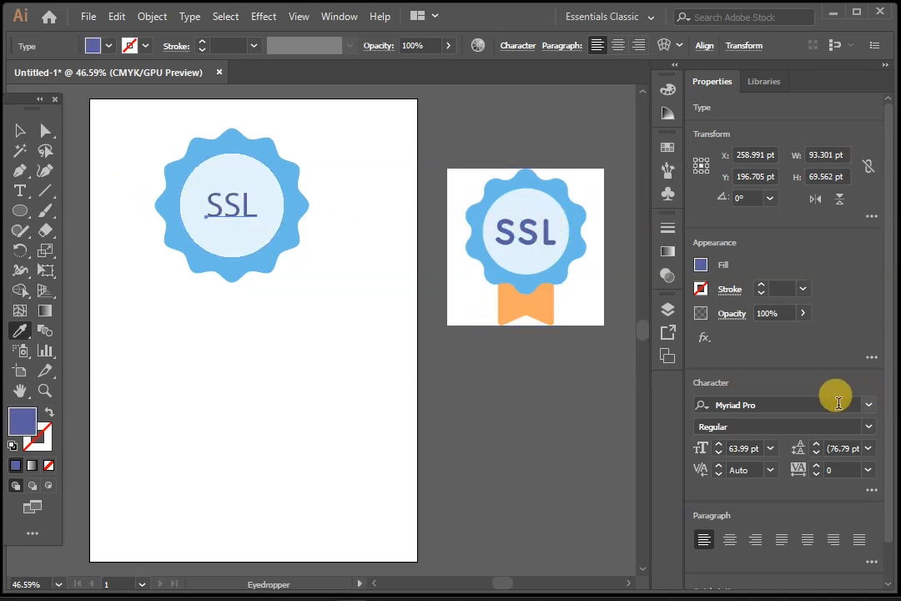
Change the SSL text's font to Geometr415 Blk BT Black
{"action": "left_click", "coordinate": [813, 405]}
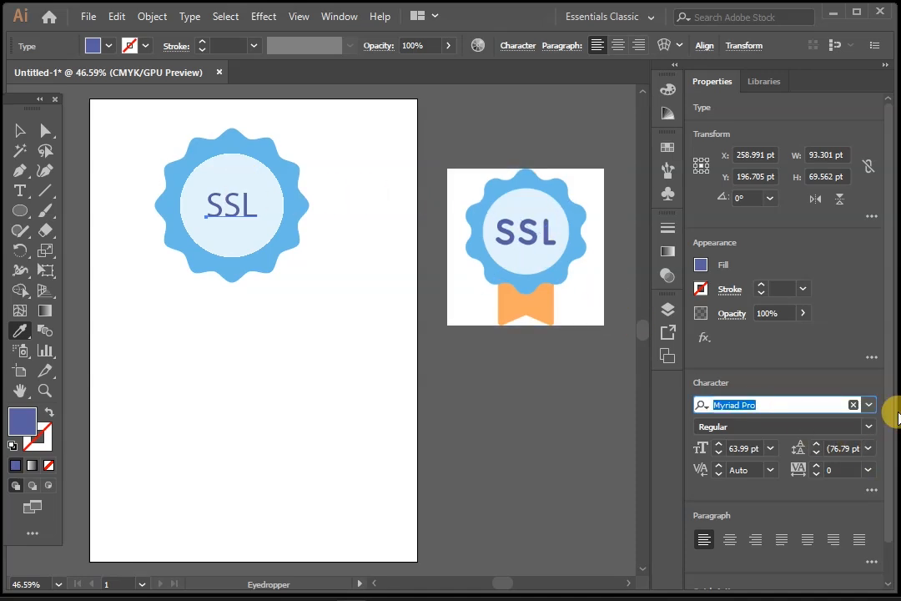
{"action": "left_click", "coordinate": [870, 405]}
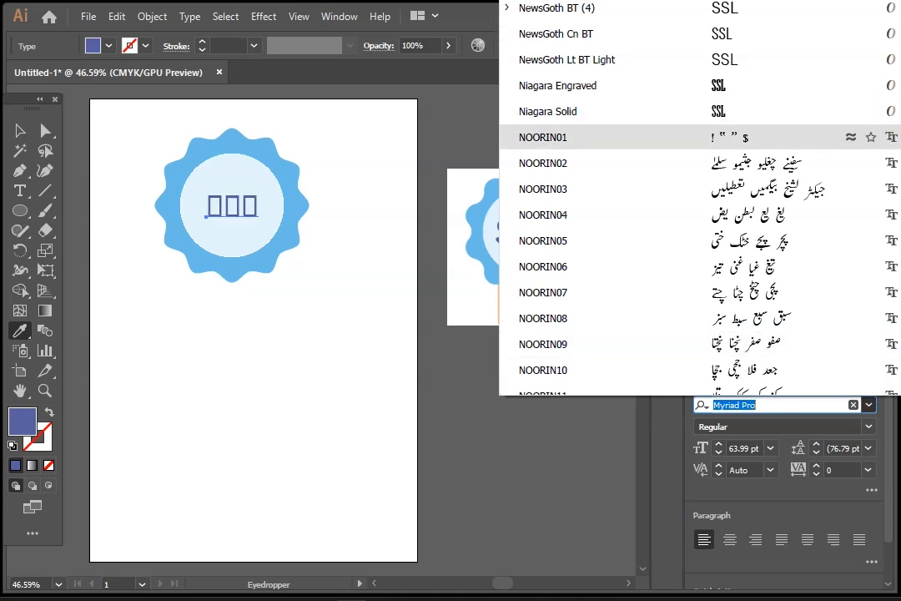
{"action": "scroll", "coordinate": [892, 76], "scroll_direction": "up", "scroll_amount": 20}
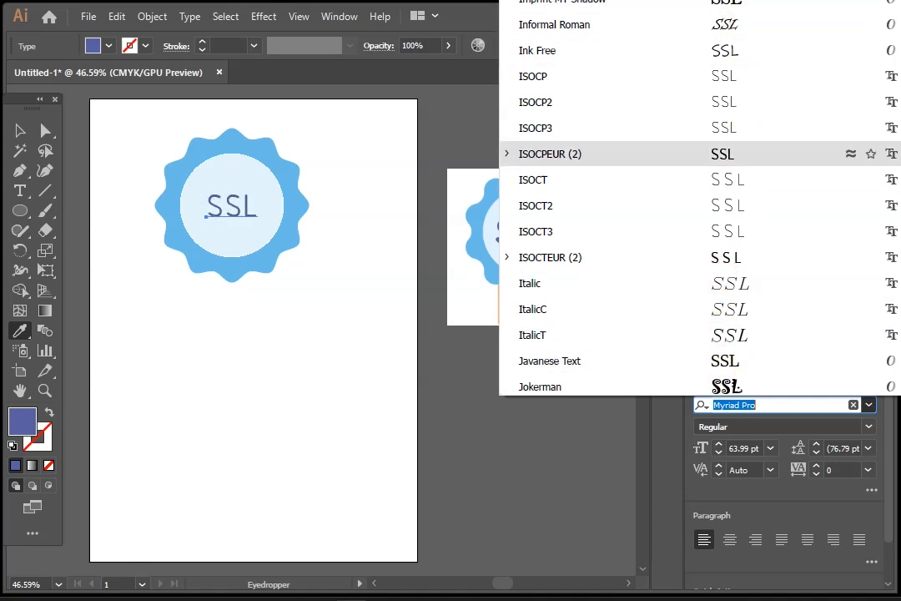
{"action": "scroll", "coordinate": [898, 89], "scroll_direction": "up", "scroll_amount": 5}
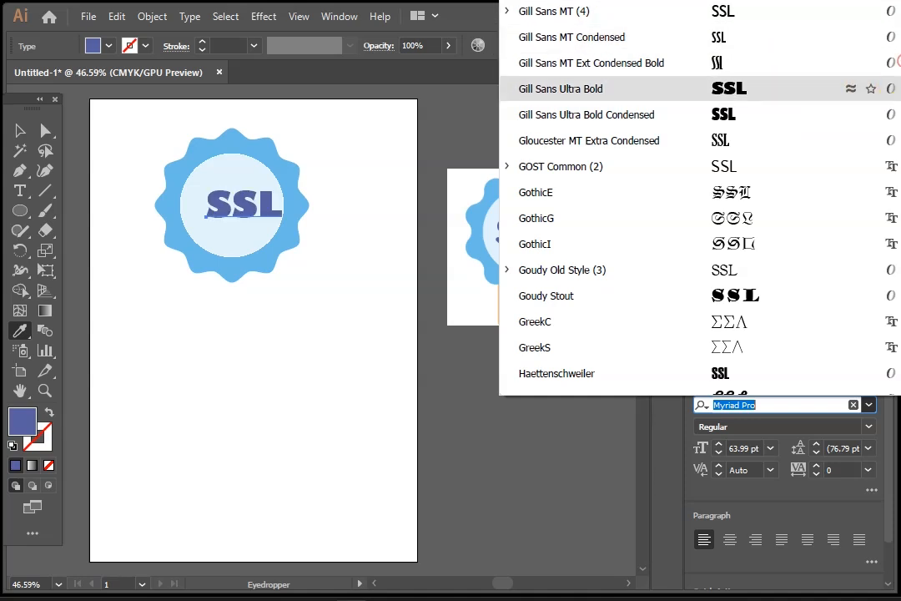
{"action": "scroll", "coordinate": [898, 90], "scroll_direction": "up", "scroll_amount": 3}
{"action": "scroll", "coordinate": [700, 197], "scroll_direction": "up", "scroll_amount": 3}
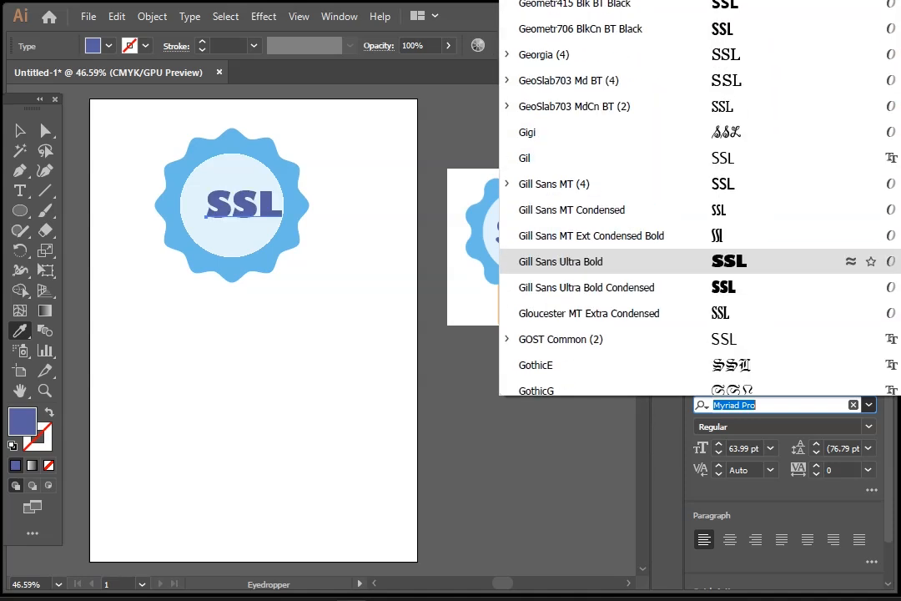
{"action": "left_click", "coordinate": [742, 13]}
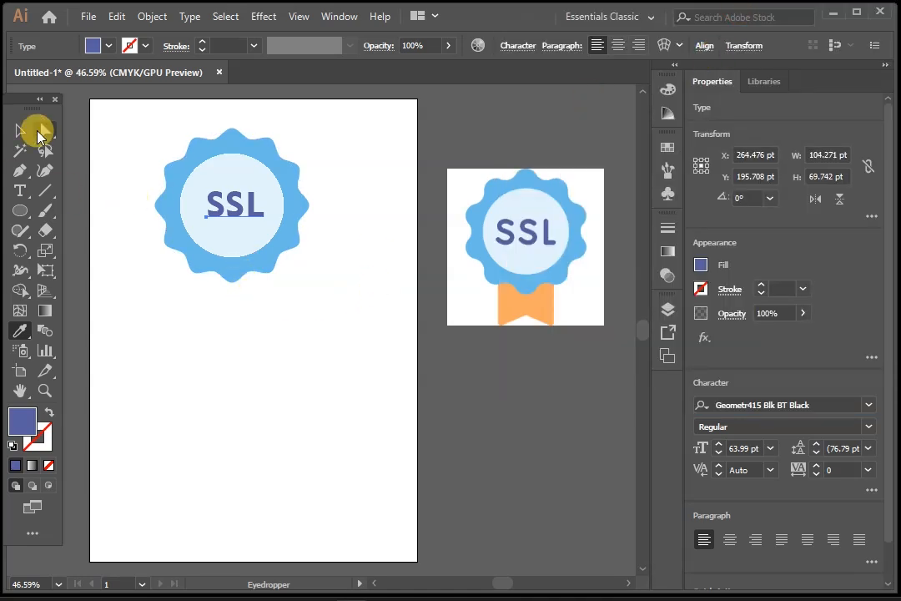
Nudge the SSL text about 4 pt left to centre it in the light blue circle
{"action": "left_click", "coordinate": [20, 131]}
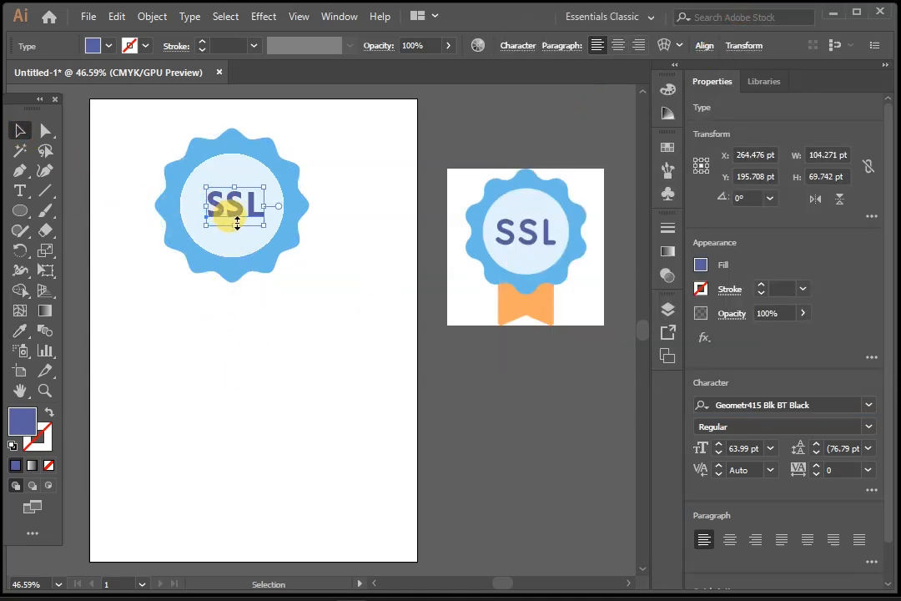
{"action": "left_click_drag", "start_coordinate": [237, 214], "coordinate": [238, 216]}
{"action": "left_click", "coordinate": [327, 338]}
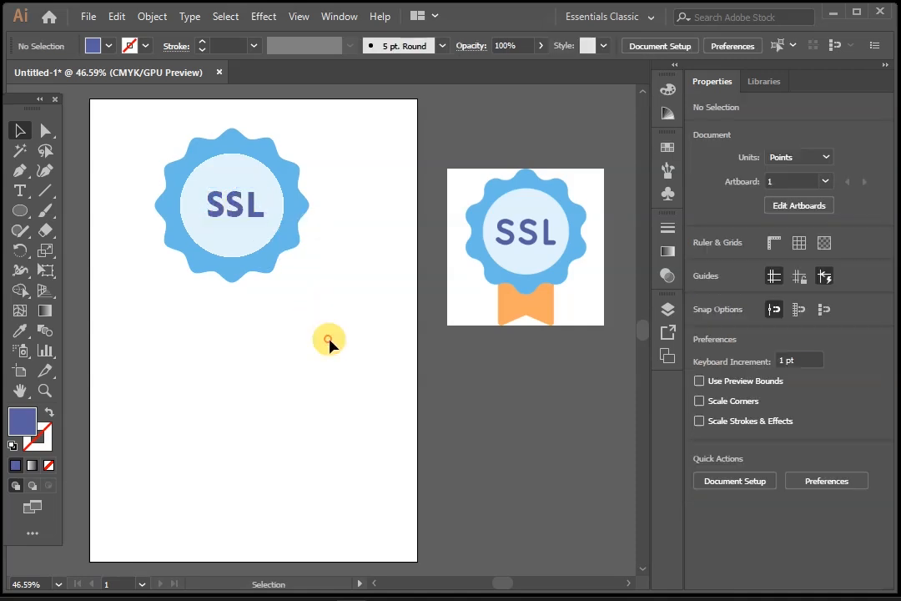
{"action": "left_click", "coordinate": [248, 221]}
{"action": "key", "text": "Left"}
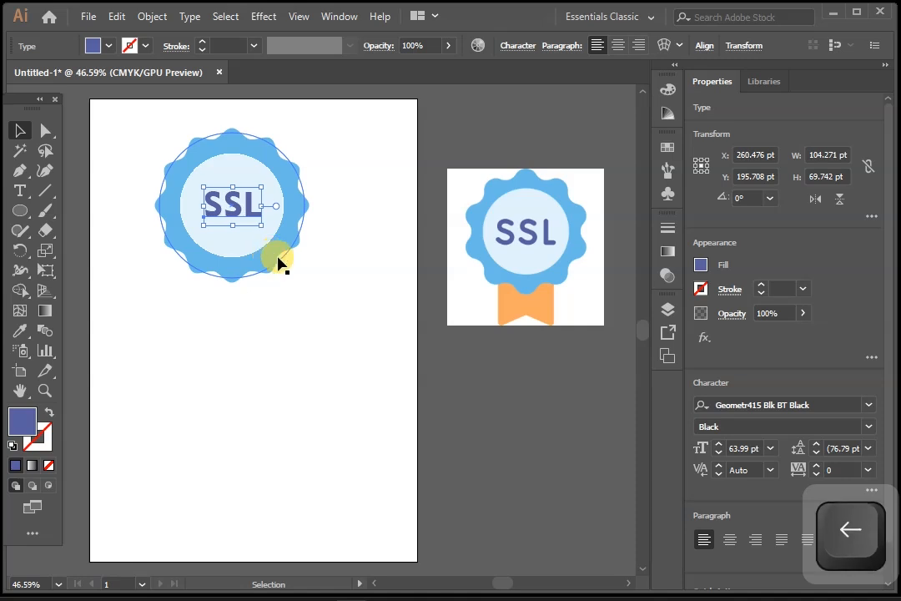
{"action": "left_click", "coordinate": [315, 324]}
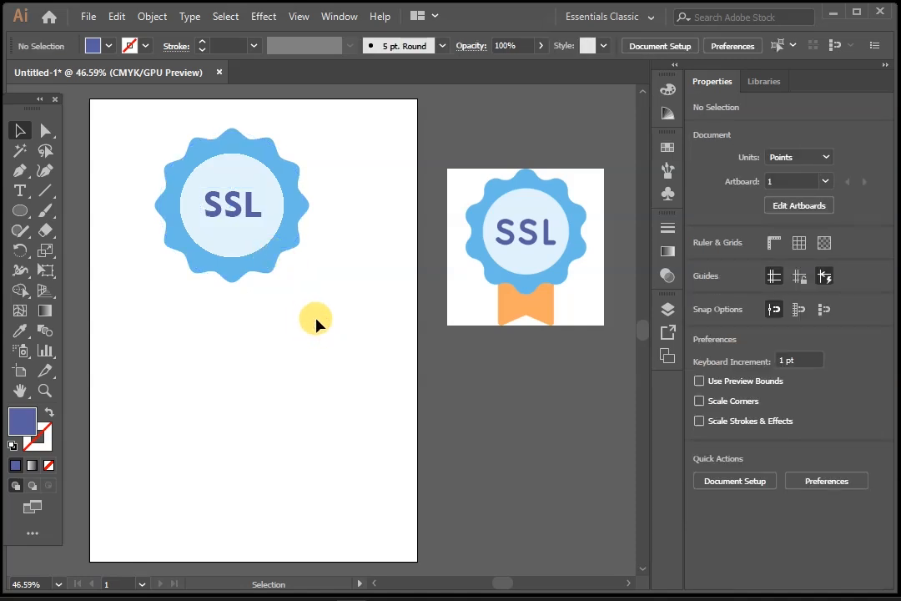
Draw a rectangle about 115 by 192 pt below the badge and fill it with the orange sampled from the reference ribbon
{"action": "left_click", "coordinate": [21, 215]}
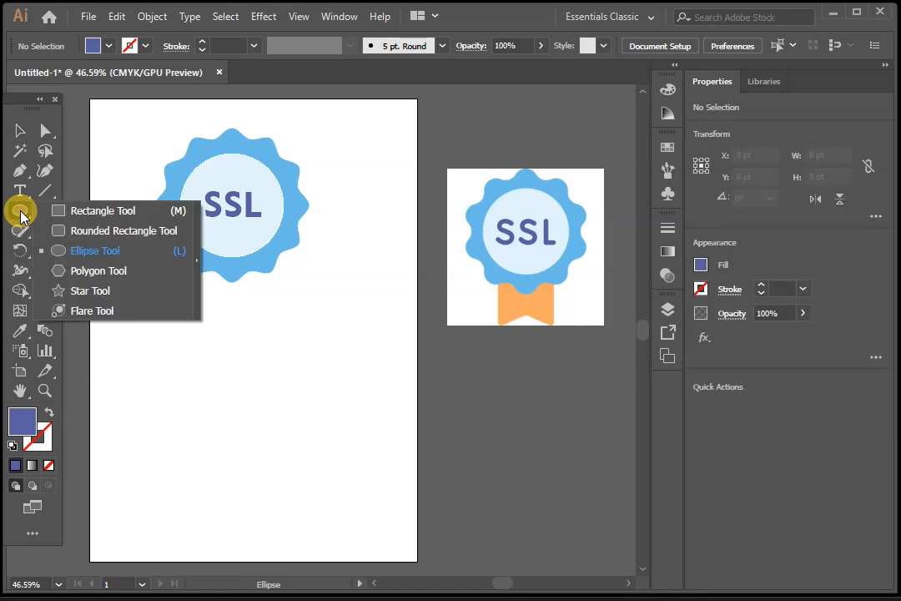
{"action": "left_click", "coordinate": [93, 209]}
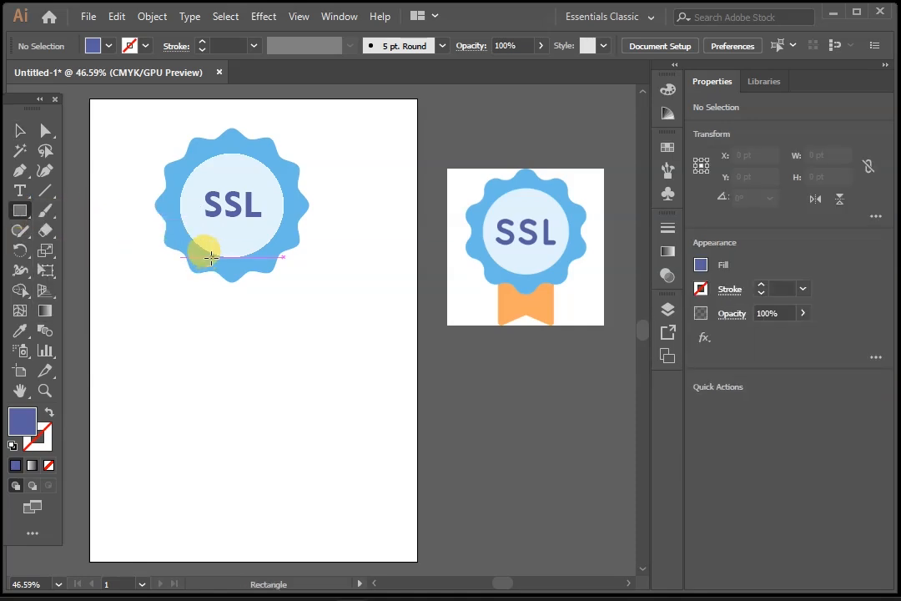
{"action": "left_click_drag", "start_coordinate": [204, 306], "coordinate": [265, 412]}
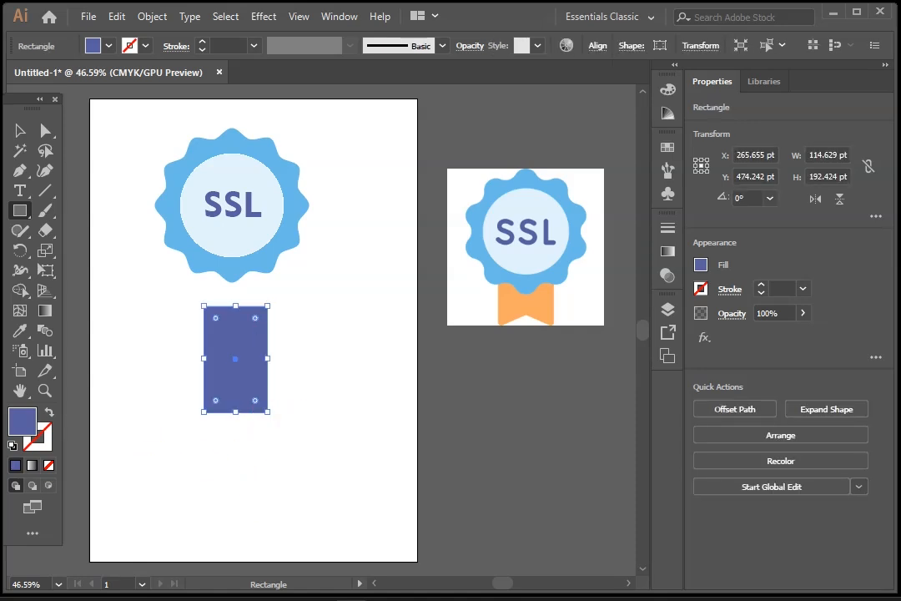
{"action": "left_click", "coordinate": [19, 332]}
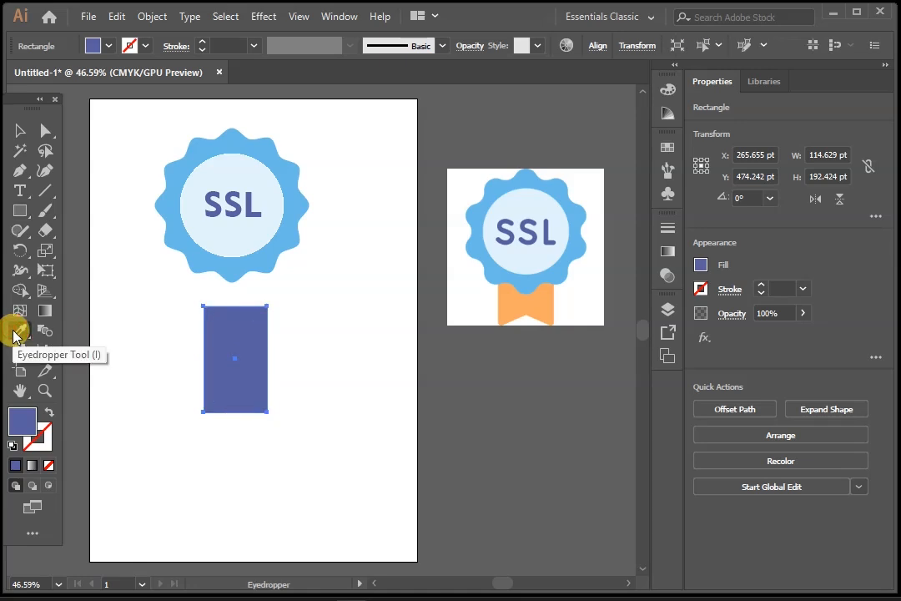
{"action": "left_click", "coordinate": [517, 304]}
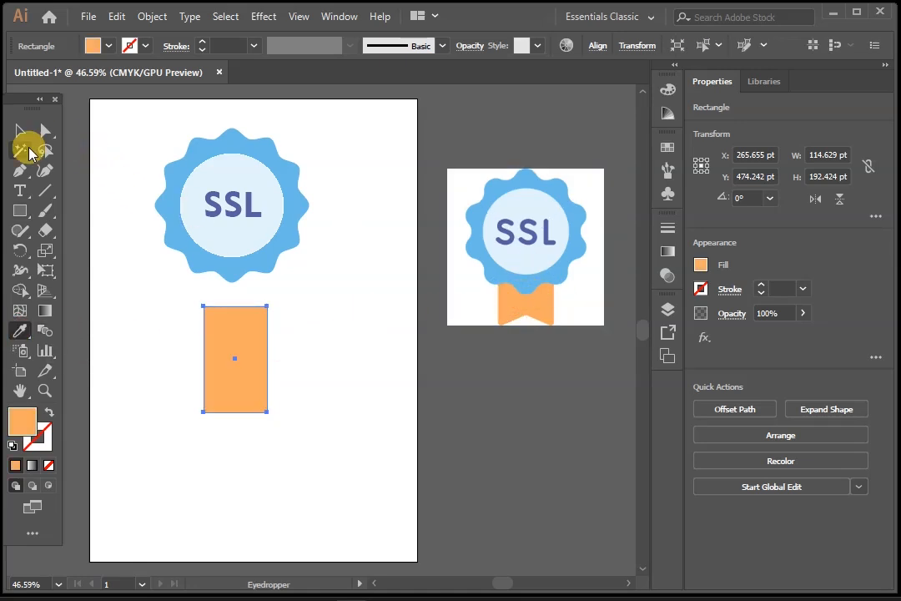
Move the orange rectangle straight up so its upper part overlaps the lower part of the badge
{"action": "left_click", "coordinate": [21, 131]}
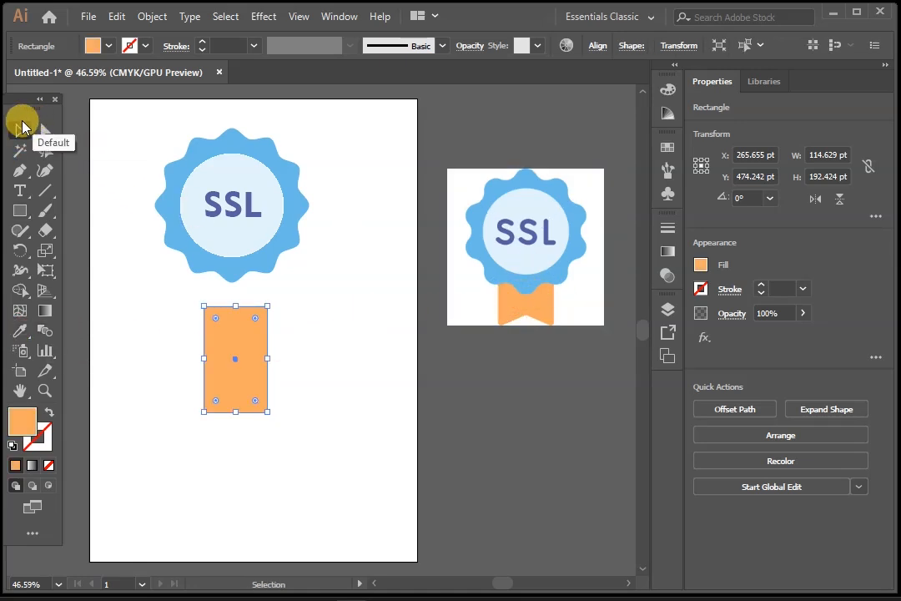
{"action": "left_click_drag", "start_coordinate": [244, 388], "coordinate": [241, 315]}
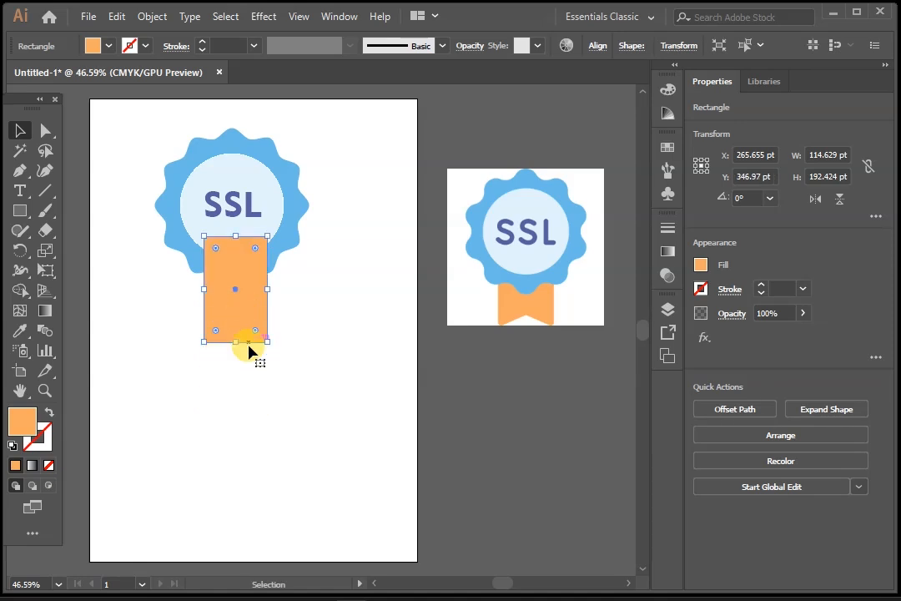
{"action": "left_click", "coordinate": [327, 427]}
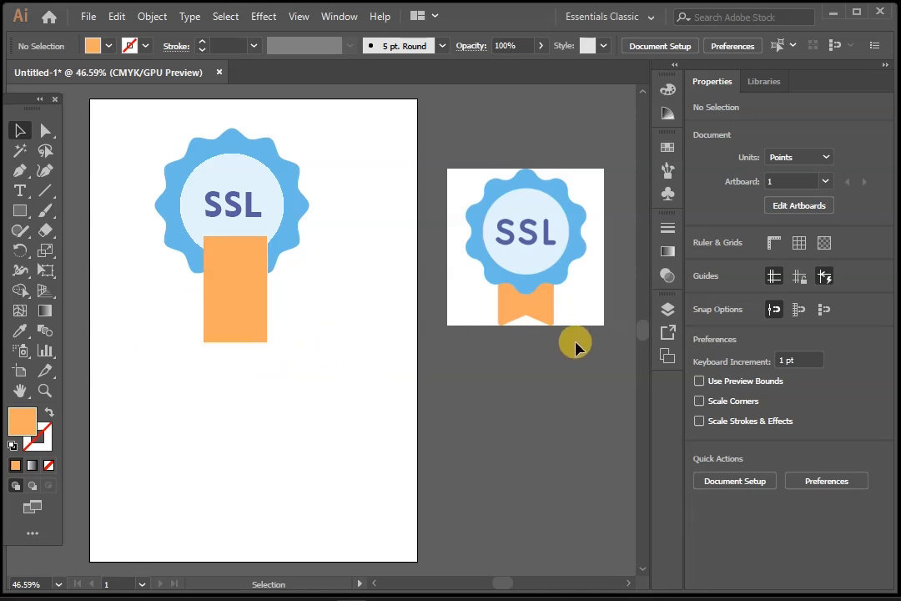
{"action": "left_click", "coordinate": [236, 335]}
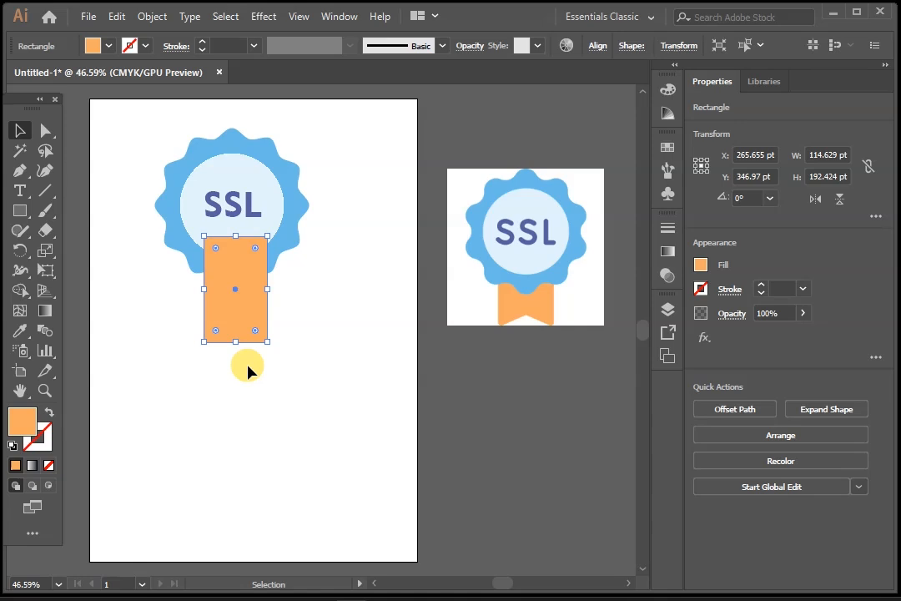
{"action": "key", "text": "ctrl+equal"}
{"action": "key", "text": "ctrl+equal"}
{"action": "key", "text": "ctrl+equal"}
{"action": "key", "text": "ctrl+equal"}
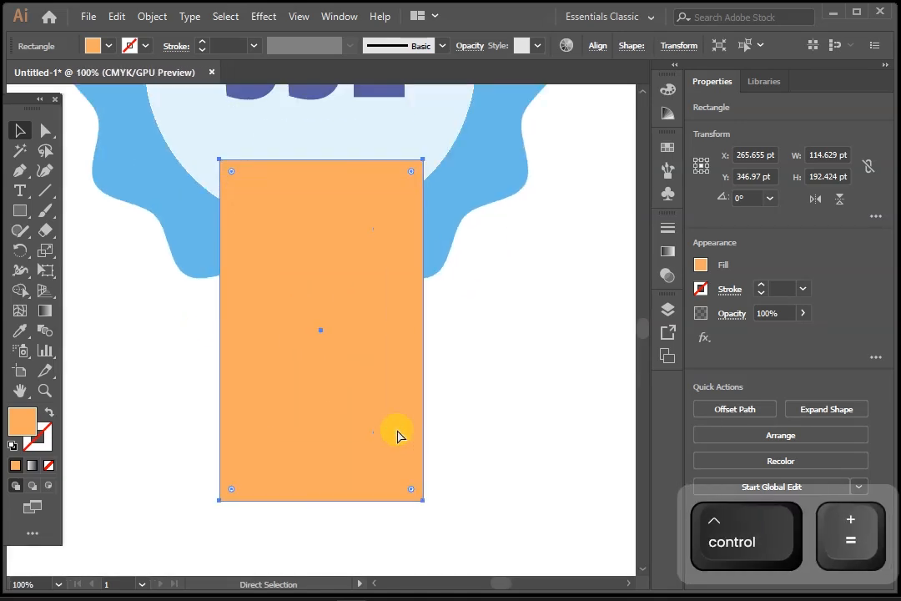
{"action": "left_click", "coordinate": [501, 418]}
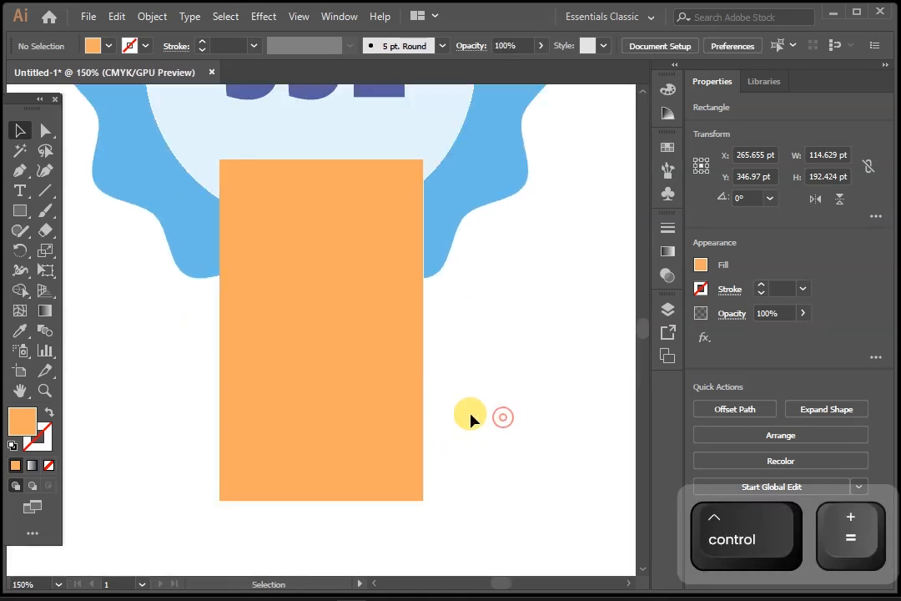
{"action": "left_click", "coordinate": [42, 131]}
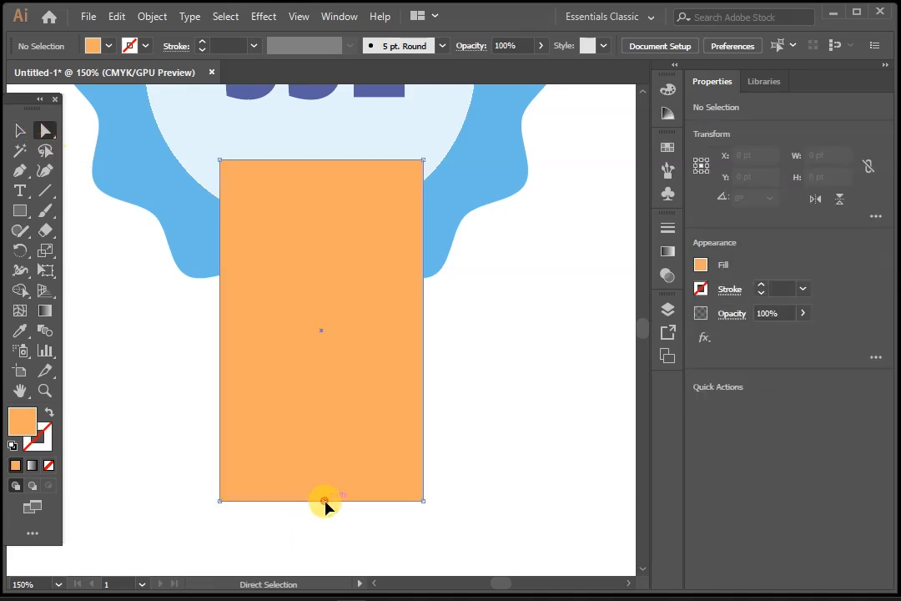
{"action": "left_click", "coordinate": [326, 503]}
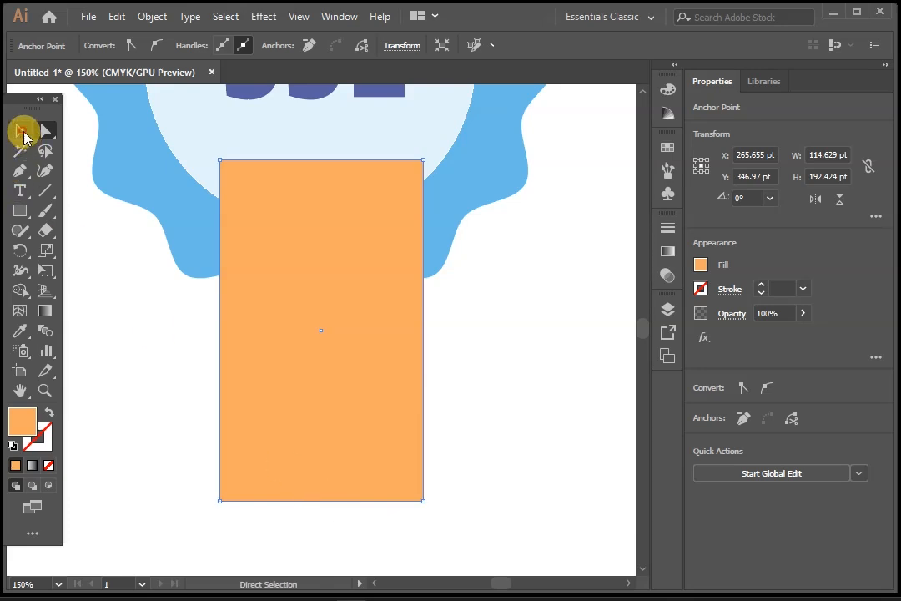
{"action": "left_click", "coordinate": [21, 131]}
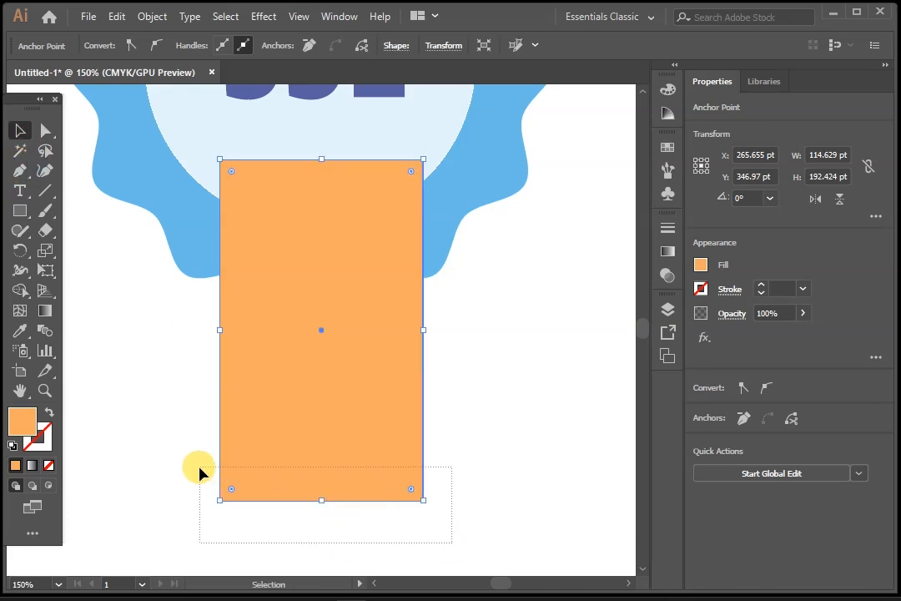
{"action": "left_click_drag", "start_coordinate": [200, 468], "coordinate": [204, 484]}
{"action": "left_click", "coordinate": [45, 131]}
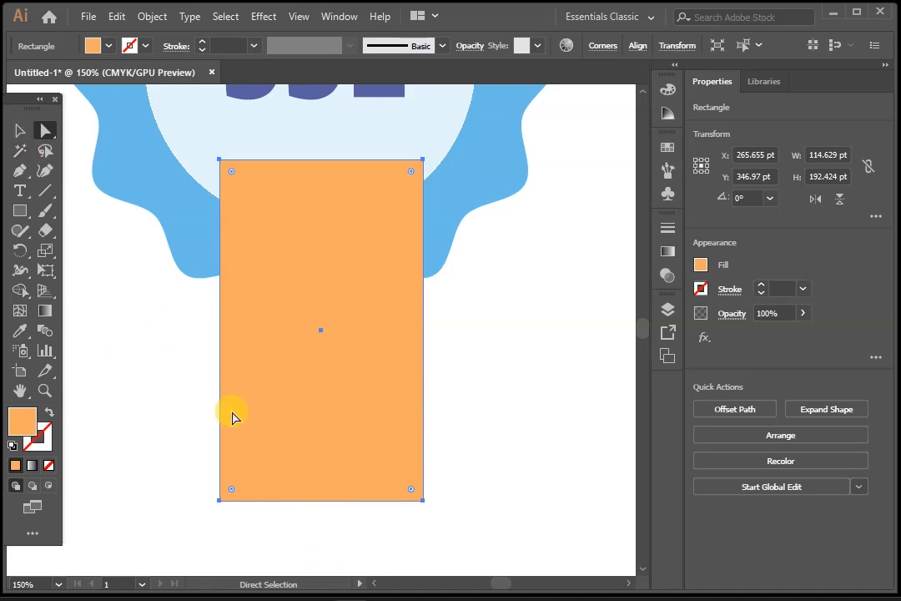
{"action": "left_click", "coordinate": [19, 132]}
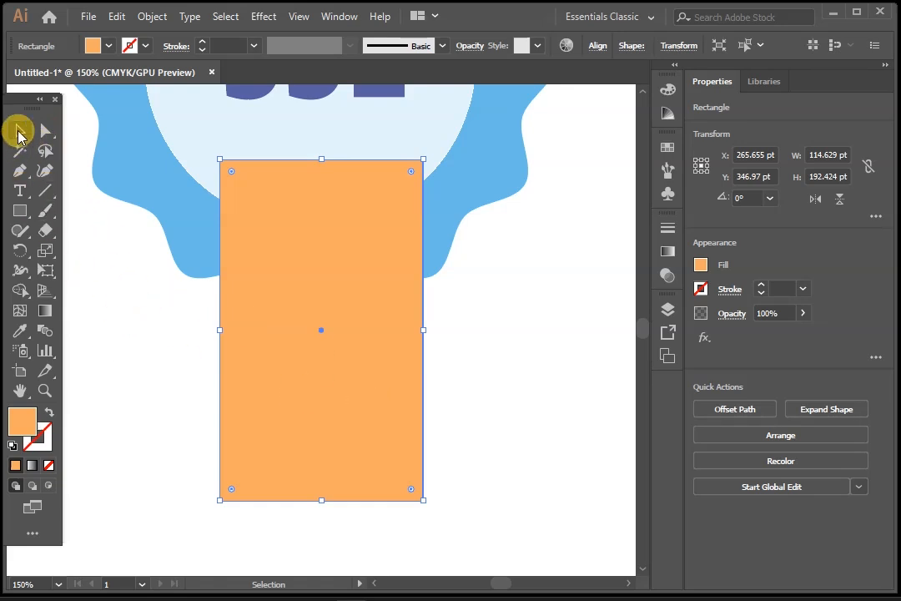
{"action": "left_click_drag", "start_coordinate": [441, 535], "coordinate": [165, 470]}
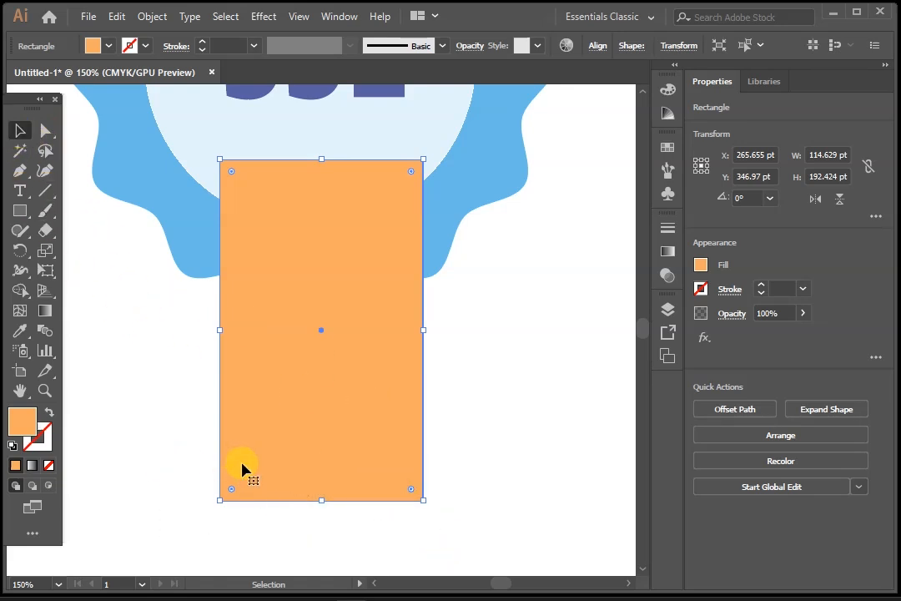
Try to notch the orange rectangle's bottom edge by adding a midpoint anchor and pulling it up about 33 pt, then undo the move
{"action": "left_click", "coordinate": [20, 171]}
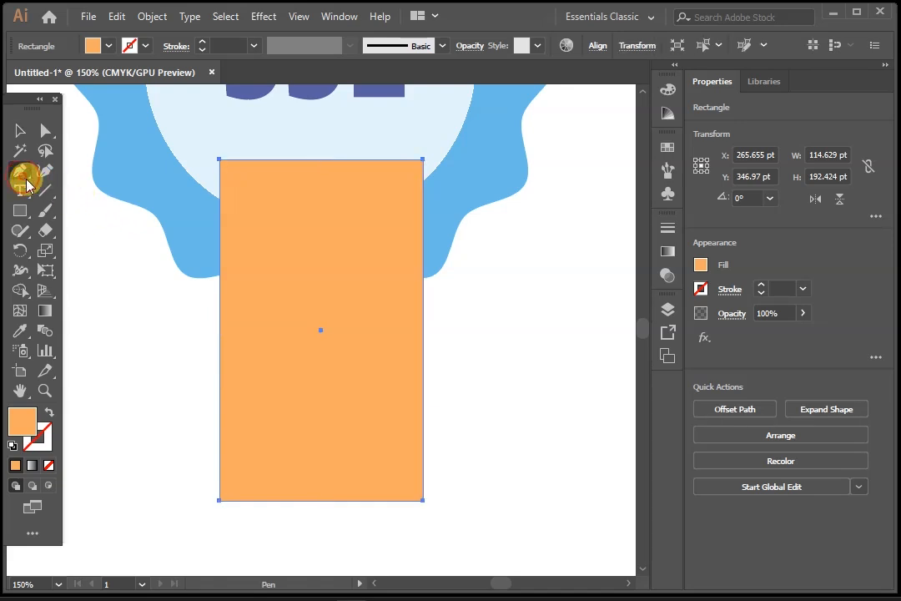
{"action": "left_click", "coordinate": [321, 501]}
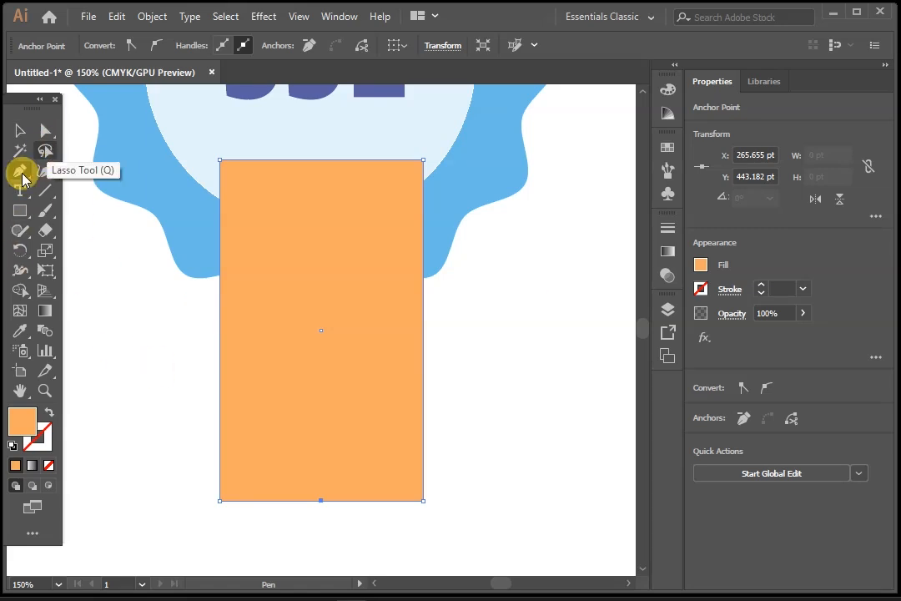
{"action": "left_click", "coordinate": [322, 500]}
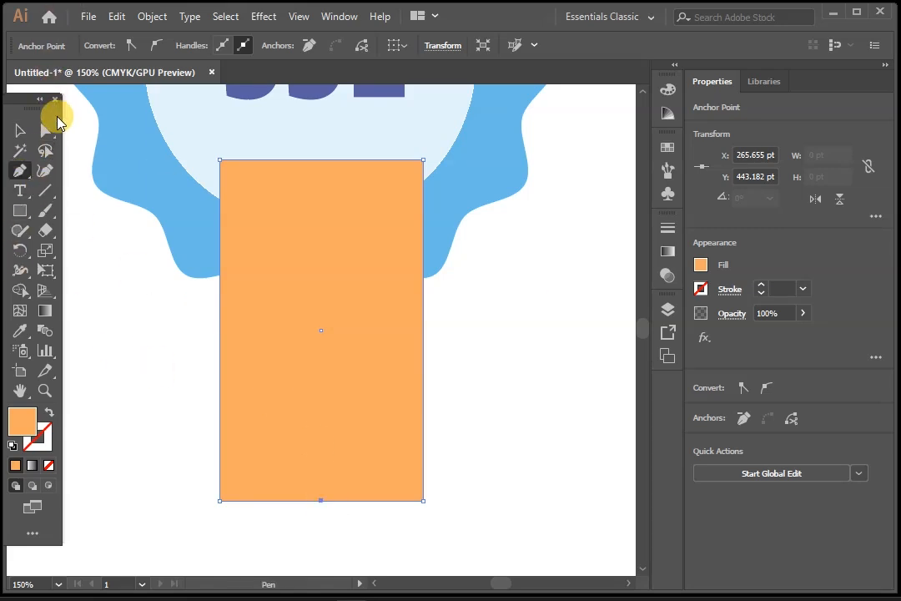
{"action": "left_click", "coordinate": [52, 130]}
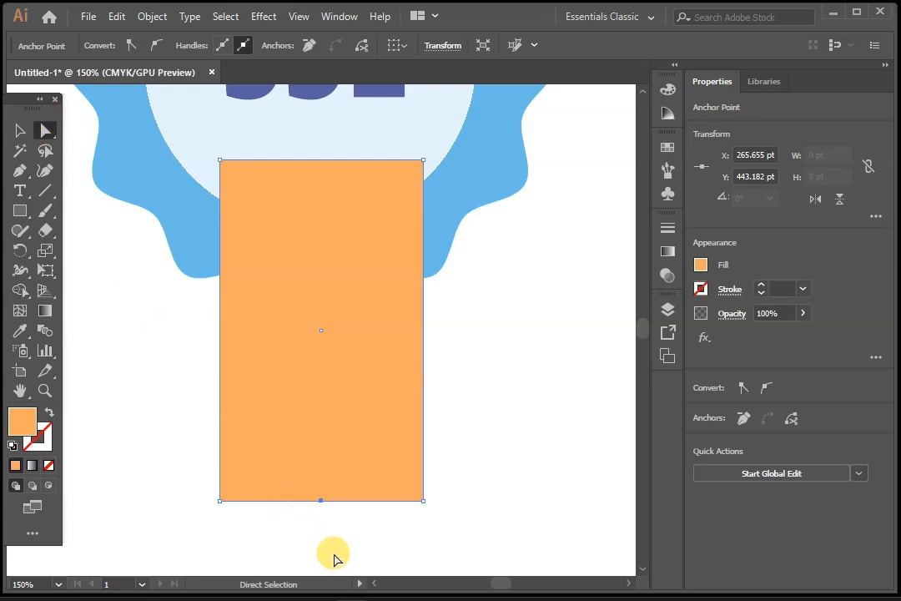
{"action": "left_click_drag", "start_coordinate": [335, 534], "coordinate": [321, 443]}
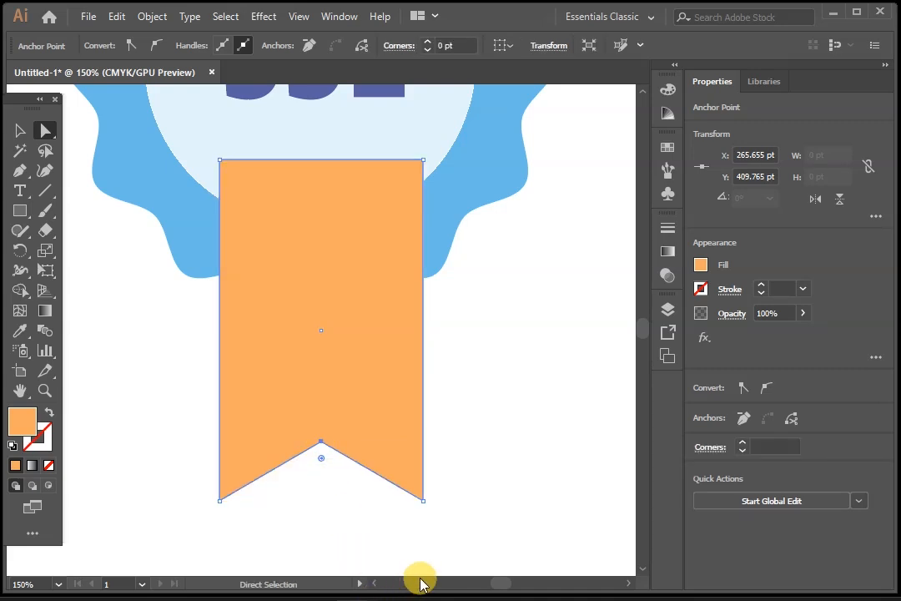
{"action": "key", "text": "ctrl+z"}
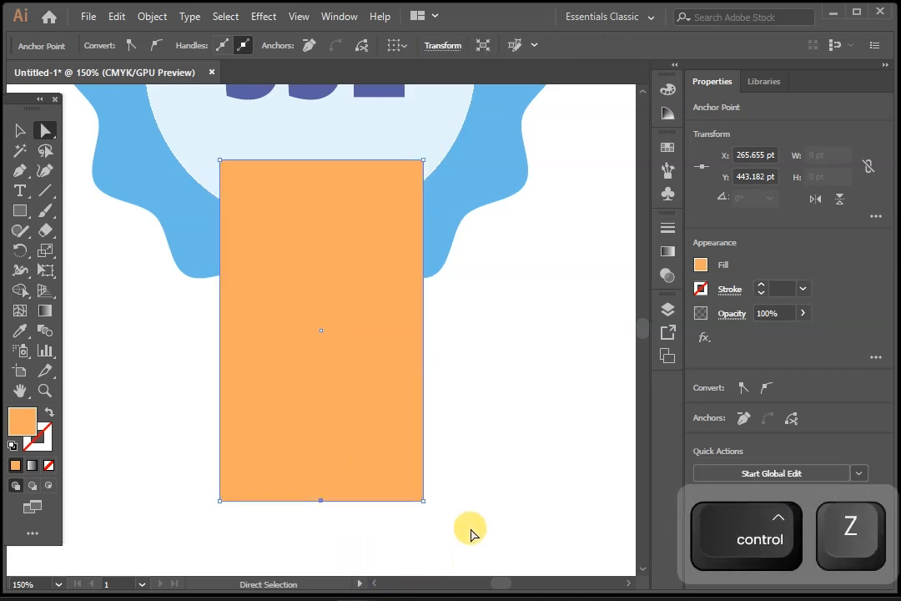
Delete the orange rectangle and draw a new one about 87 by 151 pt, starting just below the light blue circle
{"action": "left_click", "coordinate": [20, 130]}
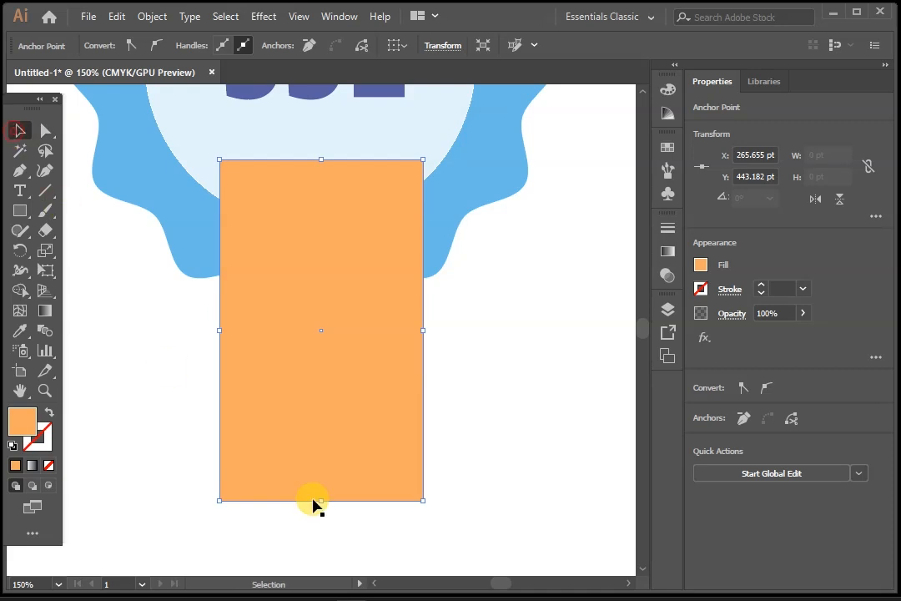
{"action": "left_click_drag", "start_coordinate": [464, 536], "coordinate": [165, 434]}
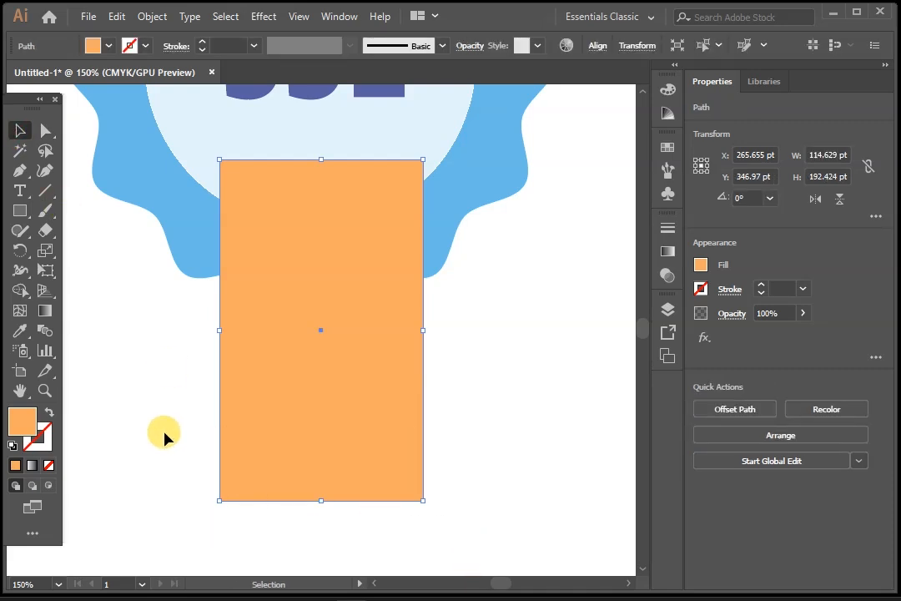
{"action": "key", "text": "Delete"}
{"action": "left_click", "coordinate": [19, 212]}
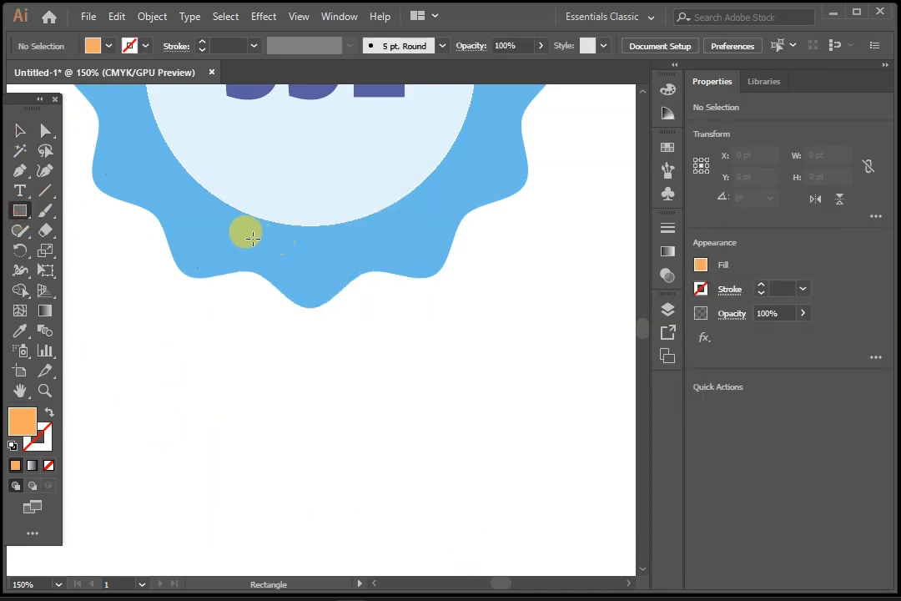
{"action": "left_click_drag", "start_coordinate": [236, 234], "coordinate": [388, 501]}
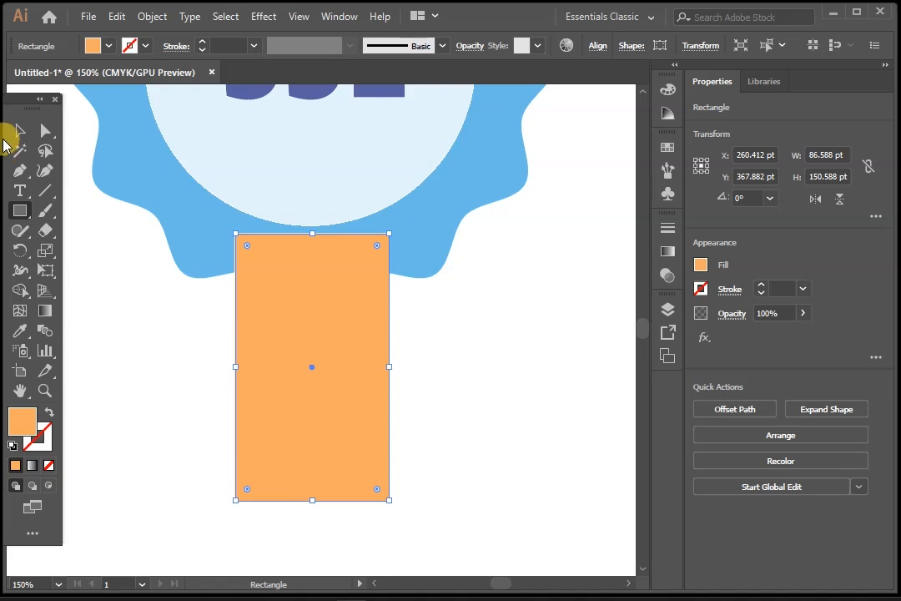
Widen the new orange rectangle on both sides to about 103 pt
{"action": "left_click", "coordinate": [12, 136]}
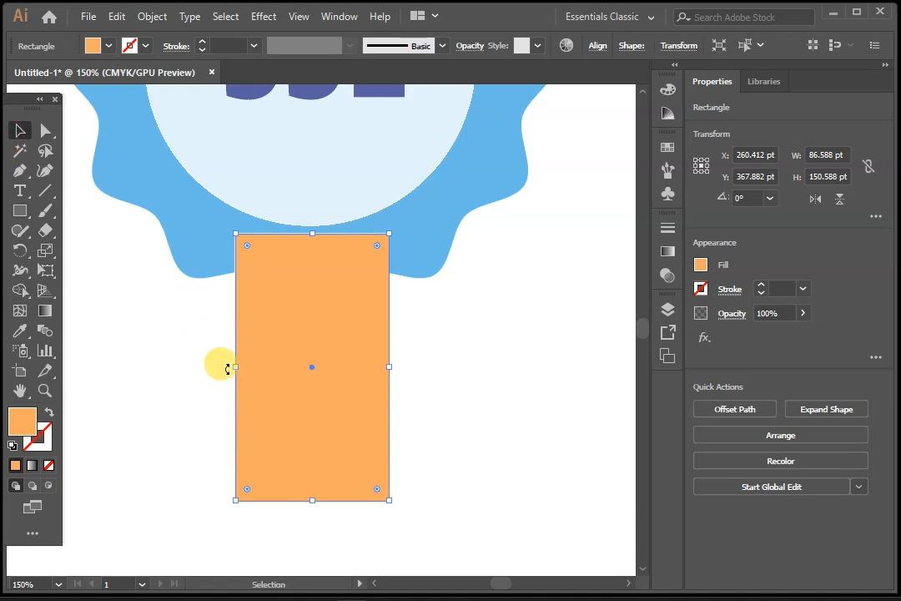
{"action": "left_click_drag", "start_coordinate": [236, 371], "coordinate": [220, 368]}
{"action": "left_click_drag", "start_coordinate": [388, 368], "coordinate": [403, 368]}
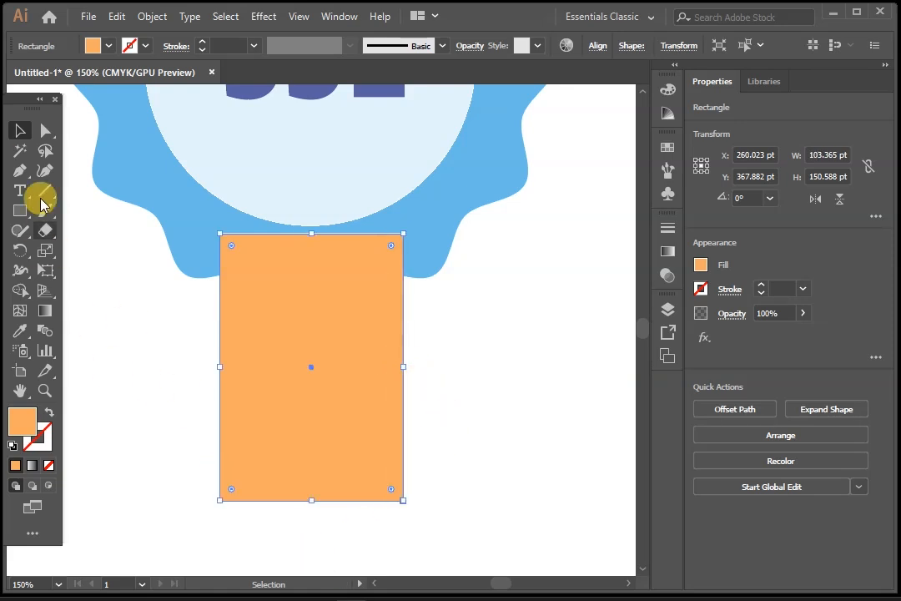
Add an anchor at the middle of the rectangle's bottom edge with the Pen tool and pull it up about 28 pt to form the ribbon notch
{"action": "left_click", "coordinate": [47, 138]}
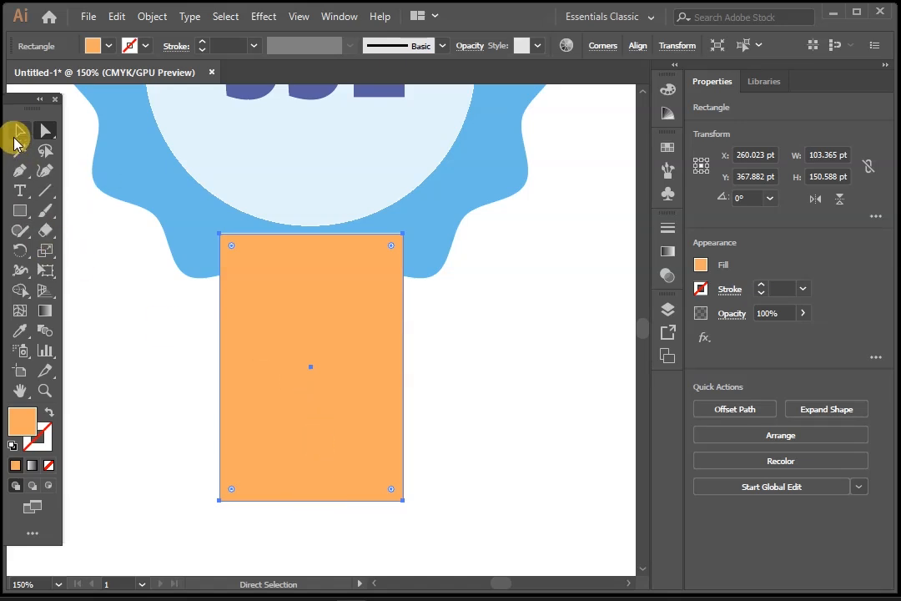
{"action": "left_click", "coordinate": [20, 171]}
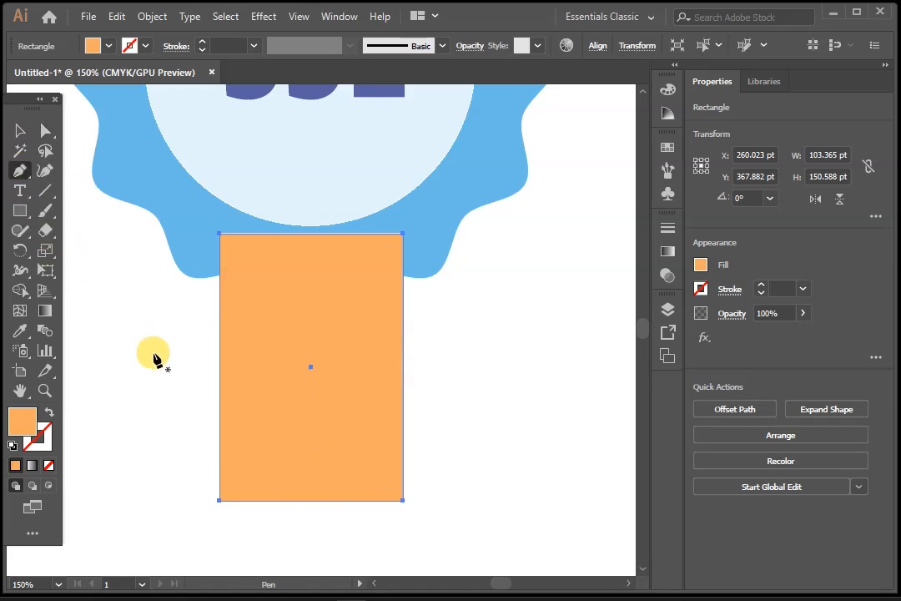
{"action": "left_click", "coordinate": [312, 501]}
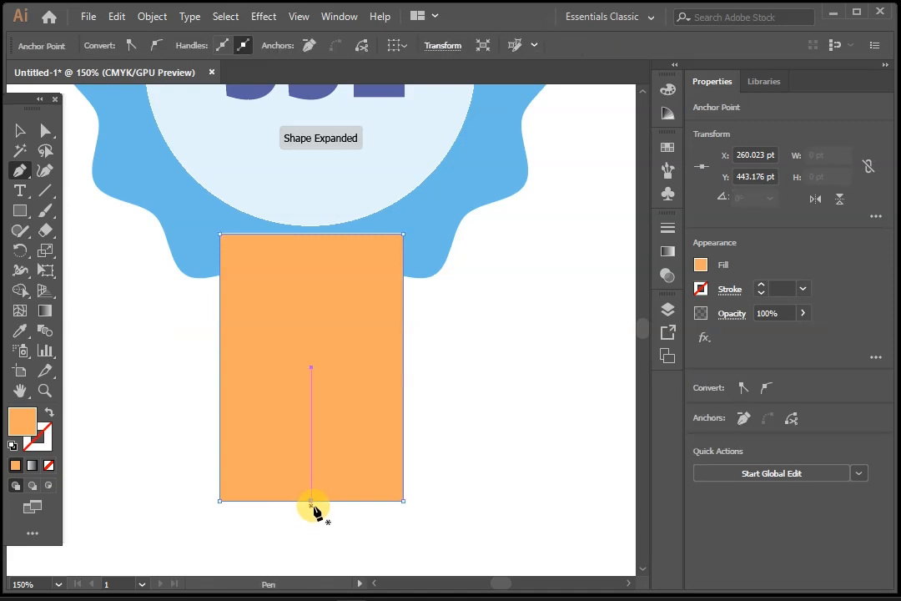
{"action": "left_click", "coordinate": [45, 132]}
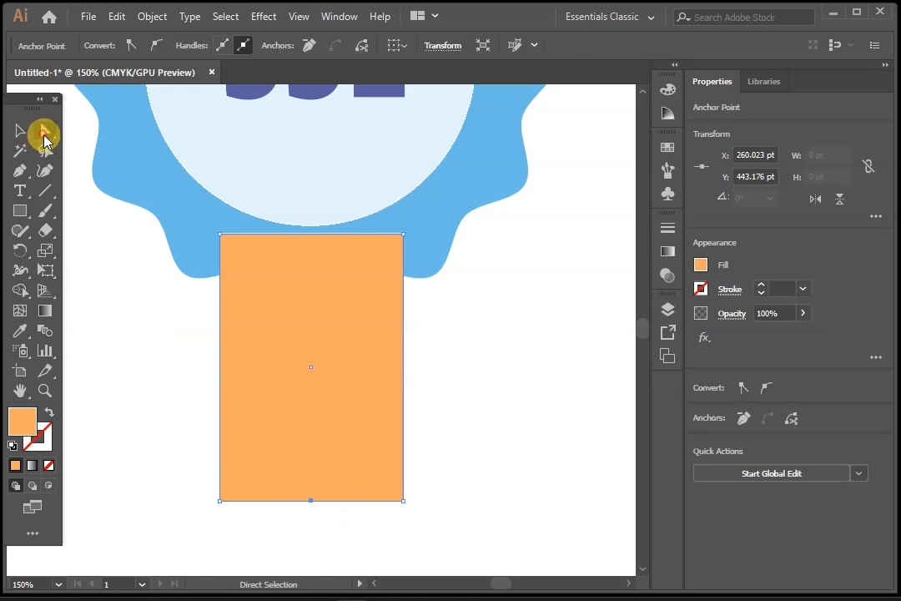
{"action": "left_click_drag", "start_coordinate": [320, 535], "coordinate": [304, 455]}
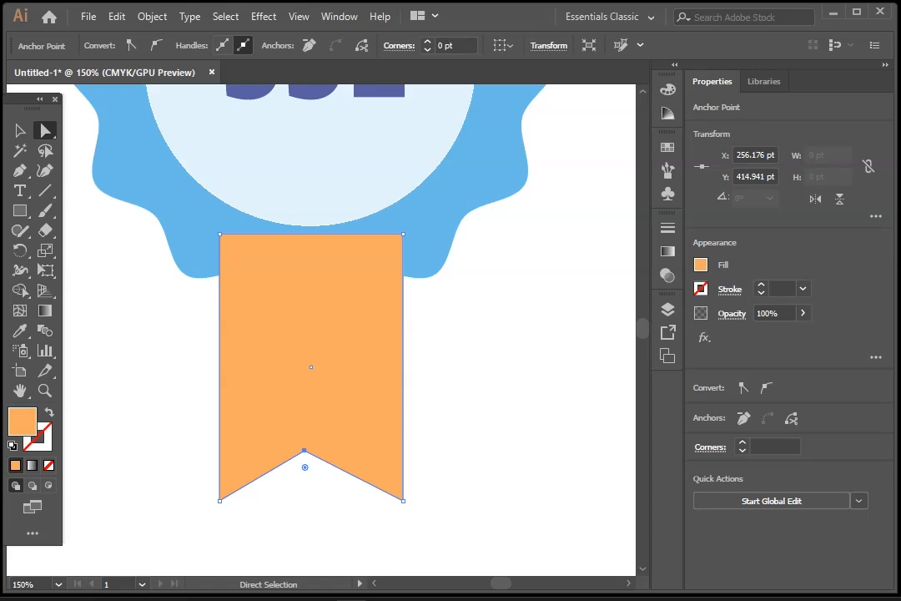
{"action": "left_click", "coordinate": [17, 132]}
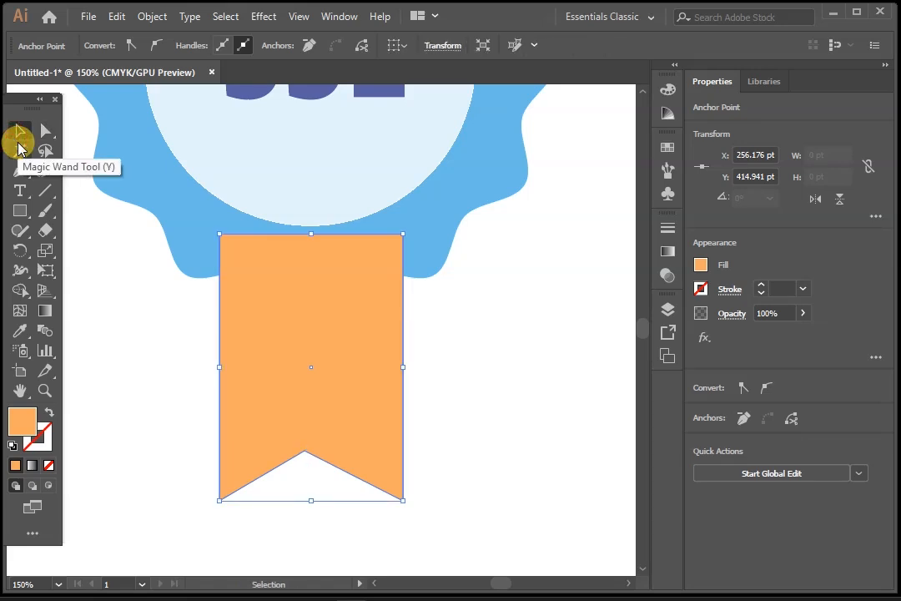
{"action": "key", "text": "ctrl"}
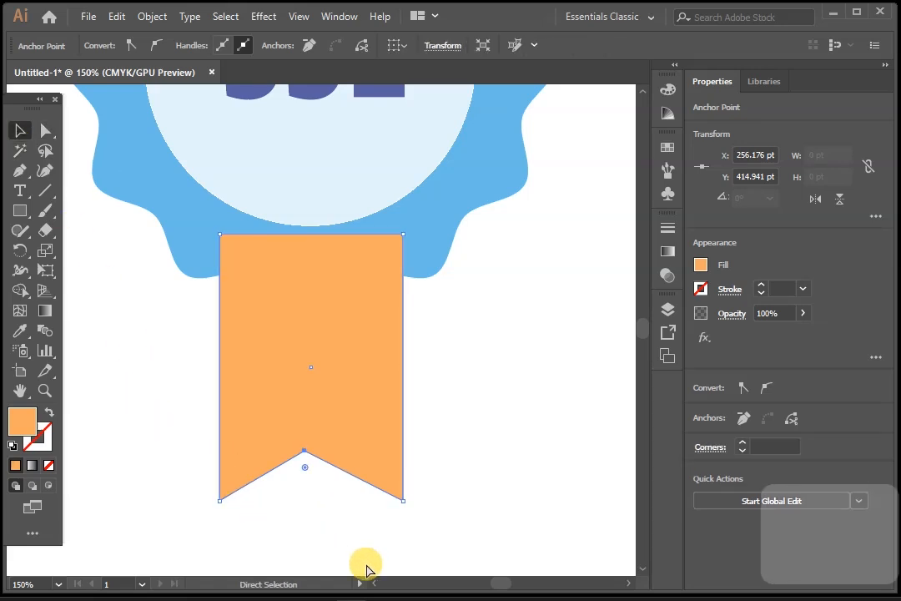
{"action": "left_click", "coordinate": [534, 459], "text": "ctrl"}
Round all corners of the notched orange ribbon slightly, including the notch tip
{"action": "left_click", "coordinate": [360, 425]}
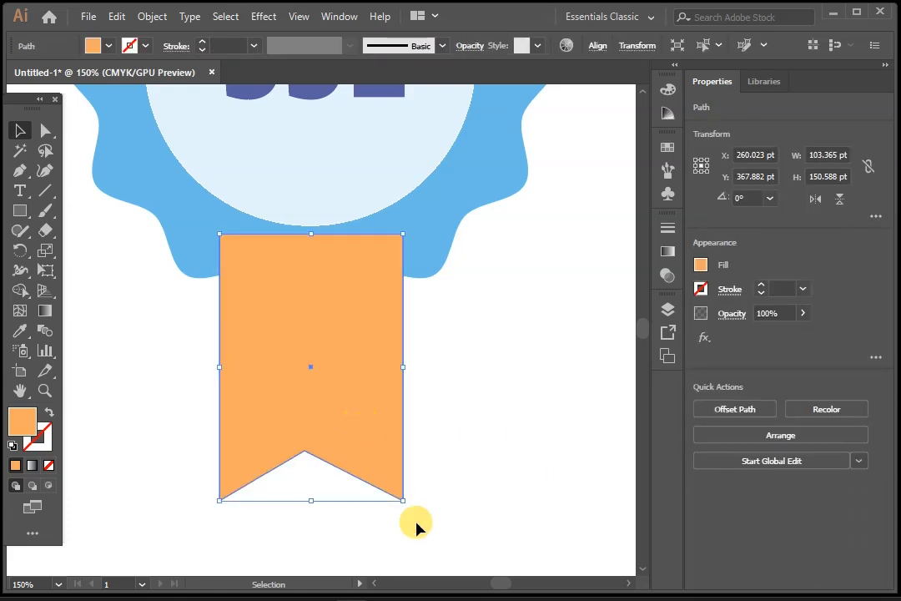
{"action": "key", "text": "ctrl"}
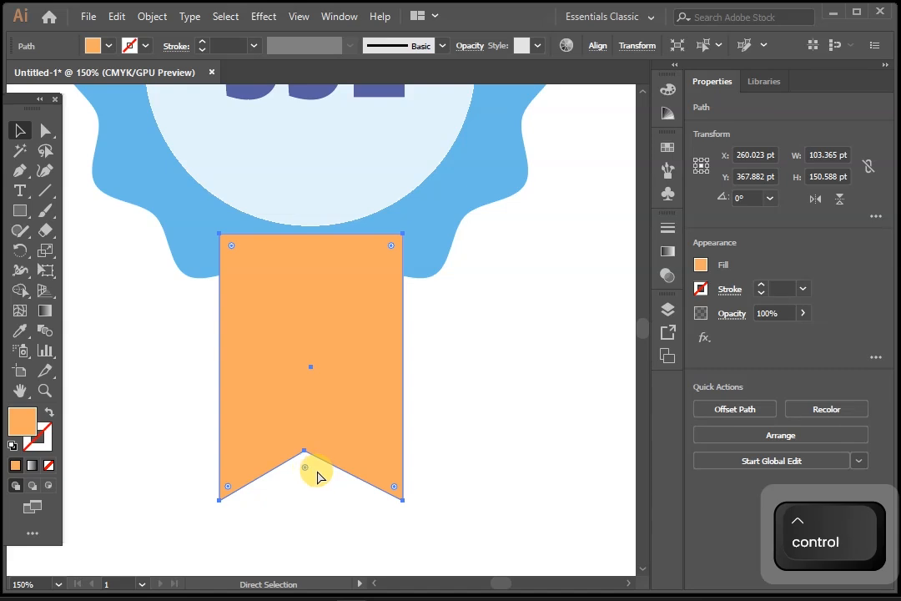
{"action": "key", "text": "ctrl+equal"}
{"action": "key", "text": "ctrl+equal"}
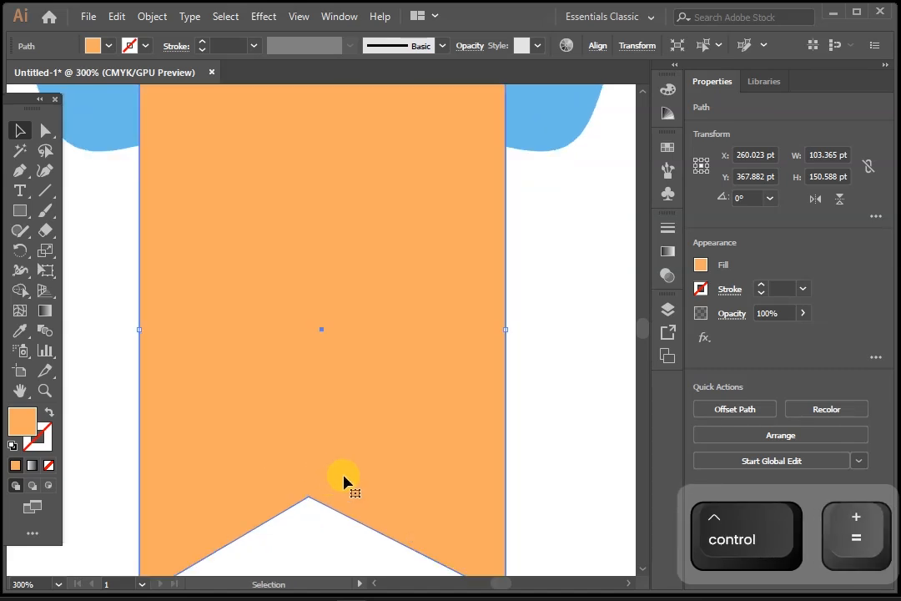
{"action": "key", "text": "space"}
{"action": "left_click_drag", "start_coordinate": [343, 475], "coordinate": [325, 277]}
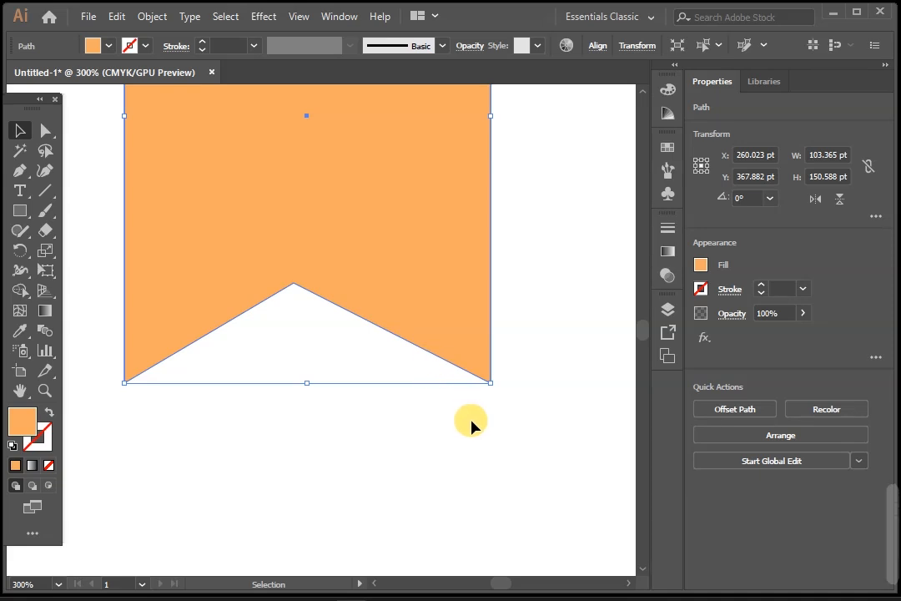
{"action": "key", "text": "ctrl"}
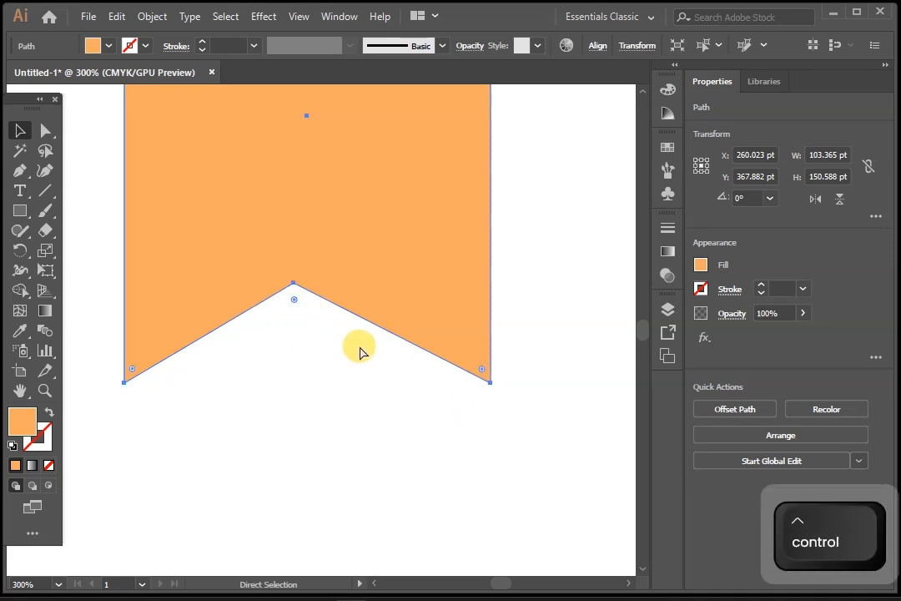
{"action": "left_click_drag", "start_coordinate": [296, 302], "coordinate": [293, 307]}
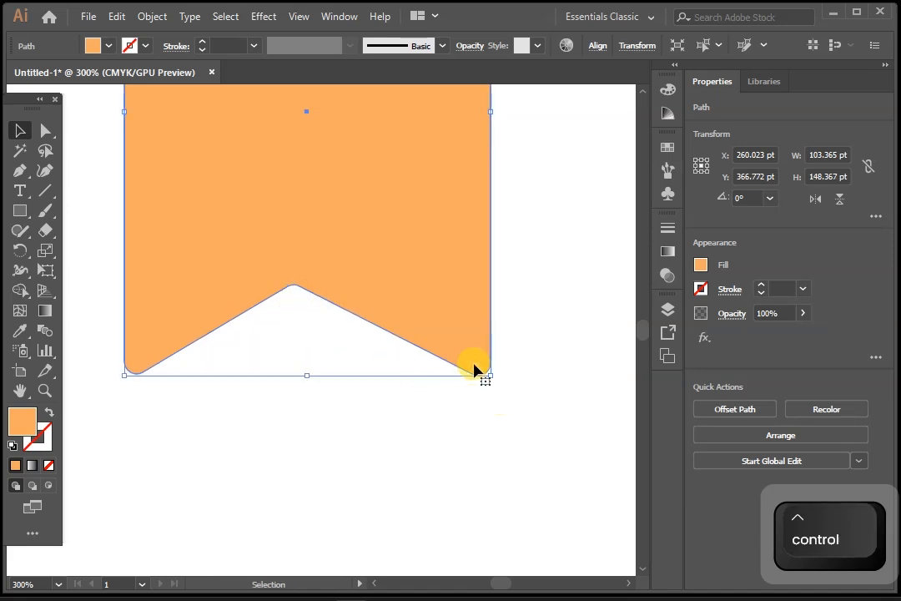
{"action": "key", "text": "ctrl+minus"}
{"action": "key", "text": "ctrl+minus"}
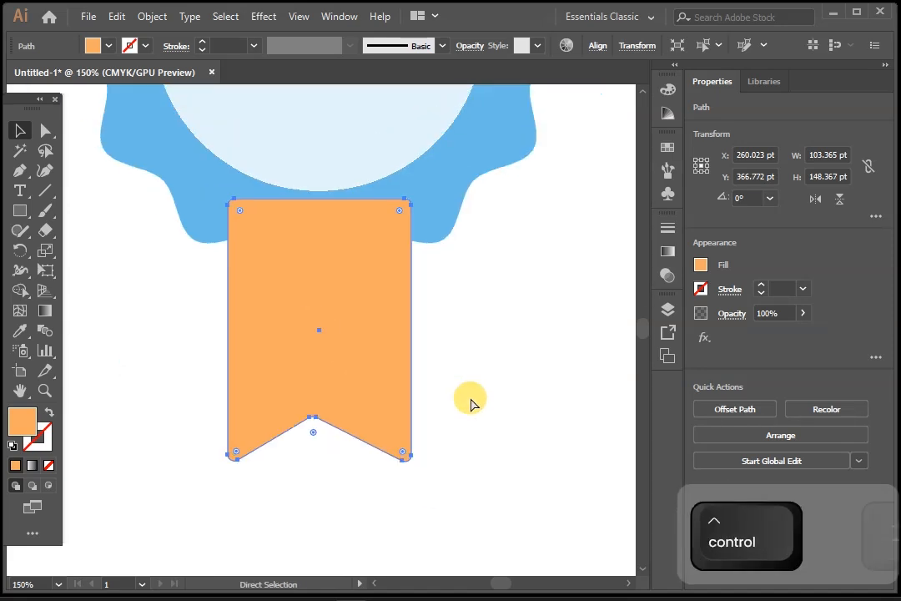
{"action": "key", "text": "ctrl+minus"}
{"action": "key", "text": "ctrl+minus"}
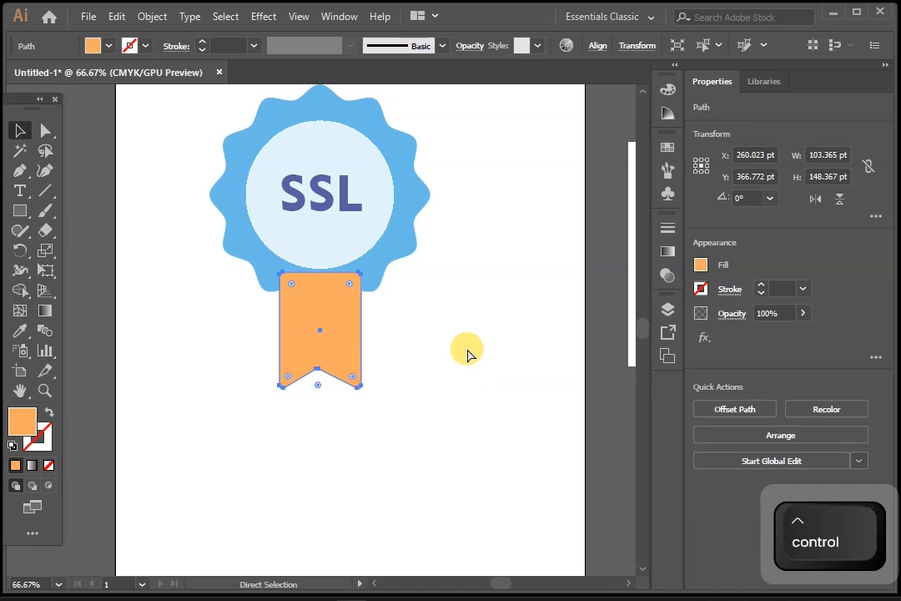
{"action": "key", "text": "ctrl+minus"}
{"action": "key", "text": "ctrl+minus"}
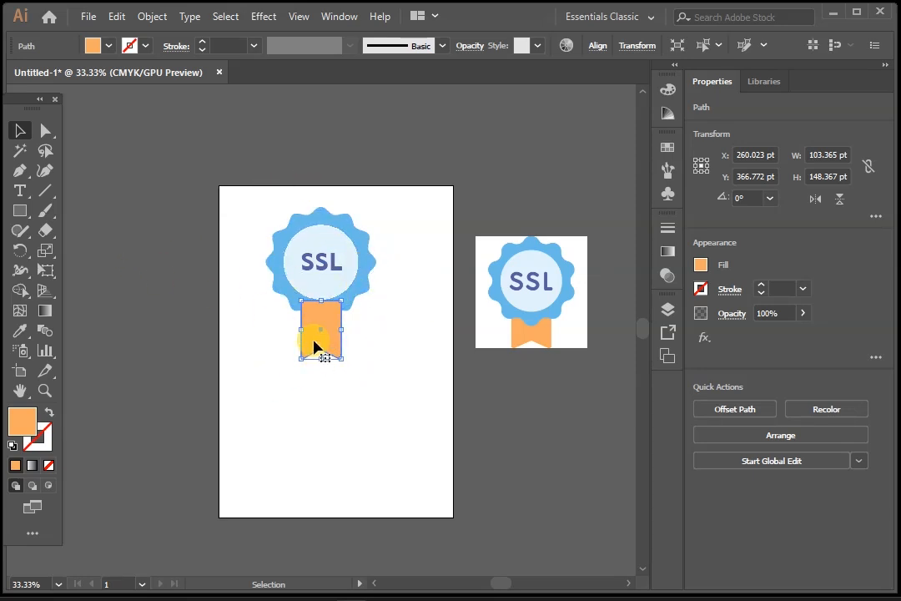
{"action": "right_click", "coordinate": [314, 347]}
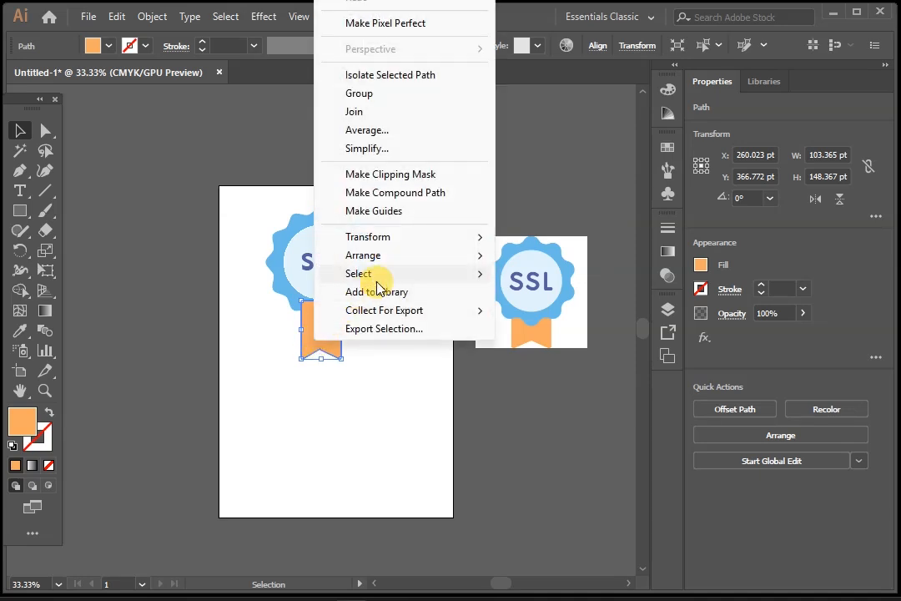
{"action": "mouse_move", "coordinate": [396, 262]}
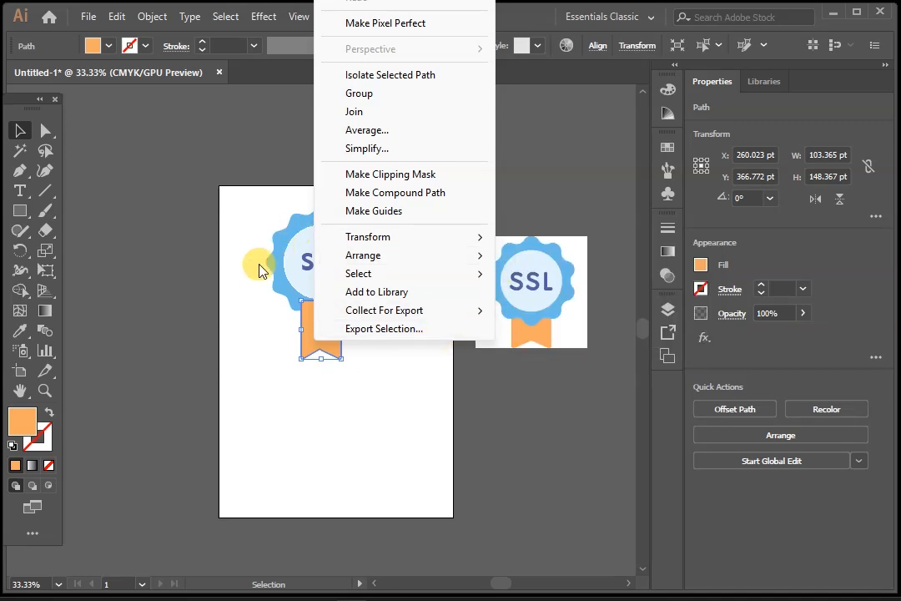
{"action": "left_click", "coordinate": [185, 225]}
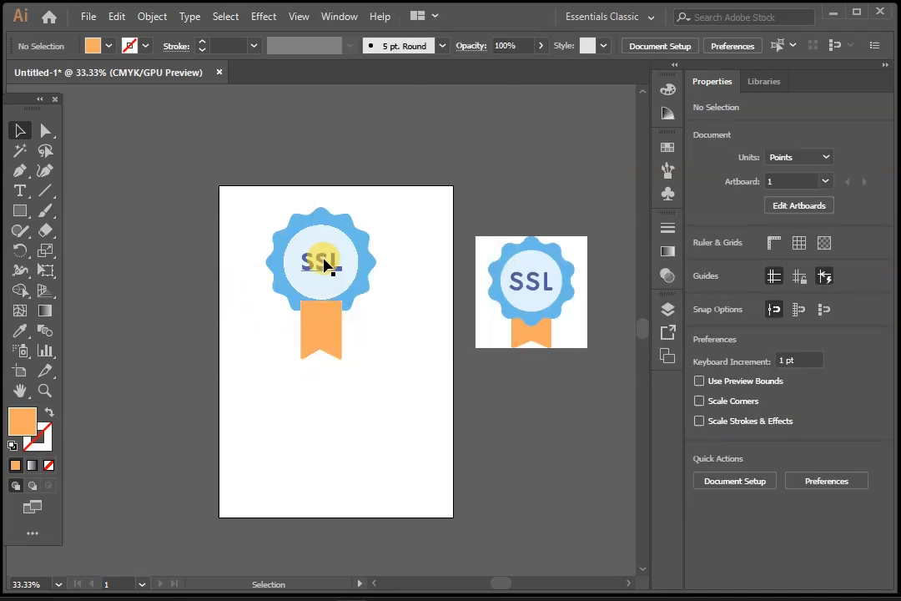
{"action": "left_click", "coordinate": [326, 268]}
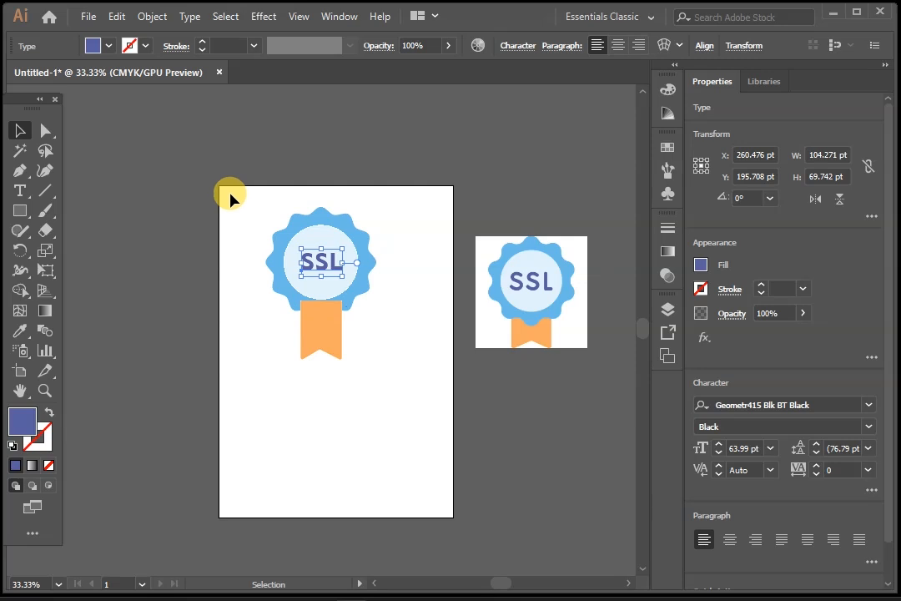
{"action": "left_click_drag", "start_coordinate": [230, 195], "coordinate": [394, 396]}
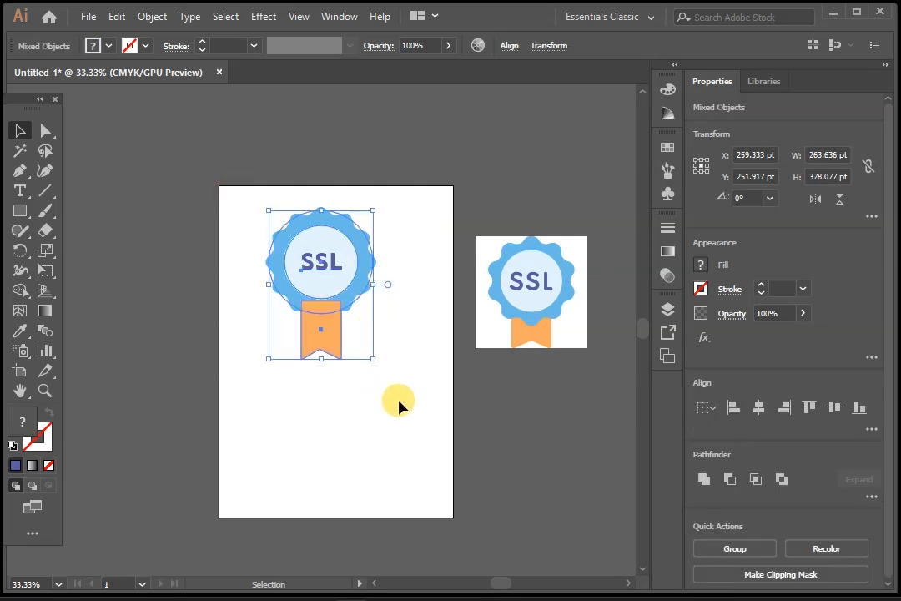
Delete the linked reference image beside the artboard
{"action": "left_click", "coordinate": [547, 321]}
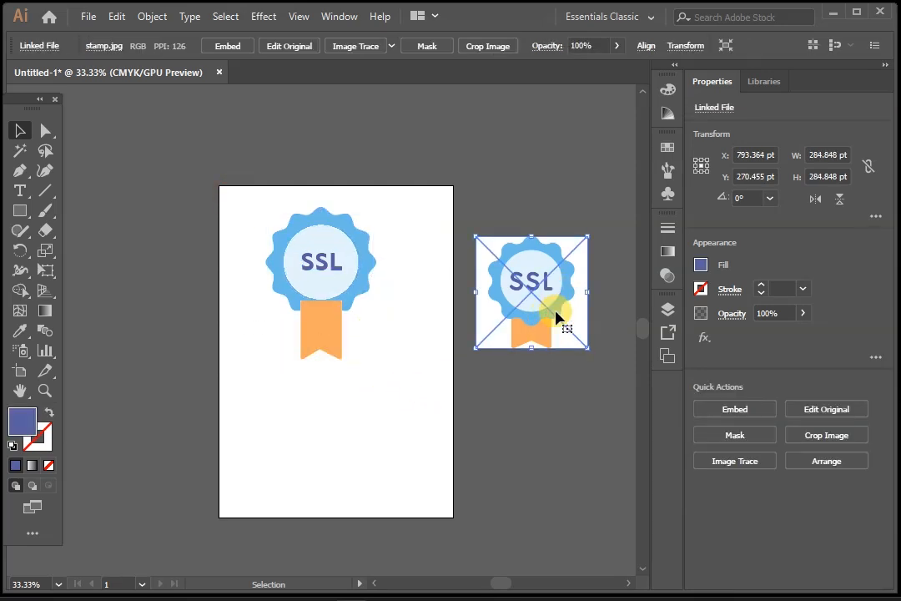
{"action": "key", "text": "Delete"}
Duplicate the whole SSL badge, placing one copy outside the artboard's left edge and the other across its right edge
{"action": "left_click_drag", "start_coordinate": [235, 192], "coordinate": [420, 420]}
{"action": "left_click_drag", "start_coordinate": [333, 282], "coordinate": [182, 335]}
{"action": "key", "text": "alt"}
{"action": "left_click_drag", "start_coordinate": [294, 237], "coordinate": [435, 242]}
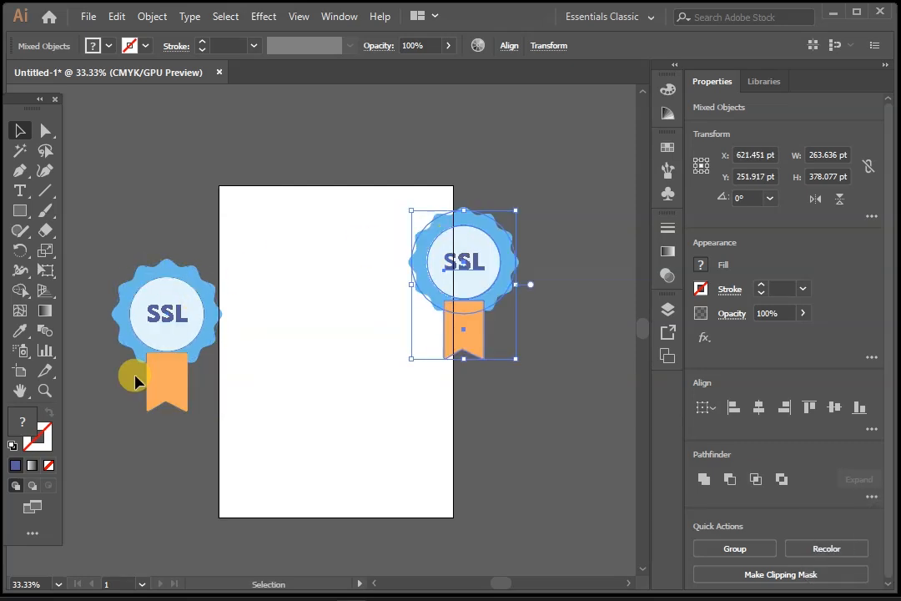
Move the orange ribbon of the left badge up about 94 pt so its upper part overlaps the SSL lettering
{"action": "key", "text": "ctrl+plus"}
{"action": "key", "text": "ctrl+plus"}
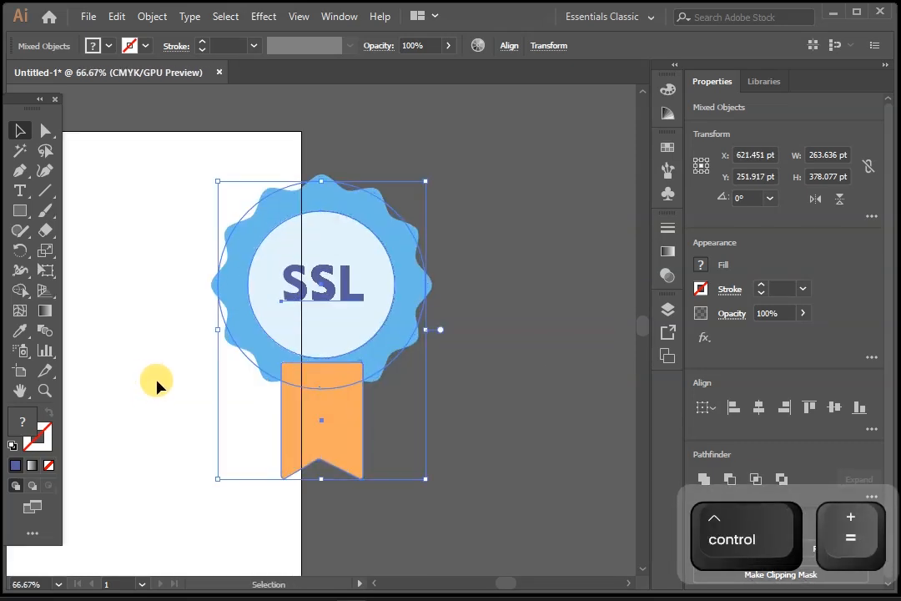
{"action": "key", "text": "space"}
{"action": "left_click_drag", "start_coordinate": [153, 378], "coordinate": [382, 364]}
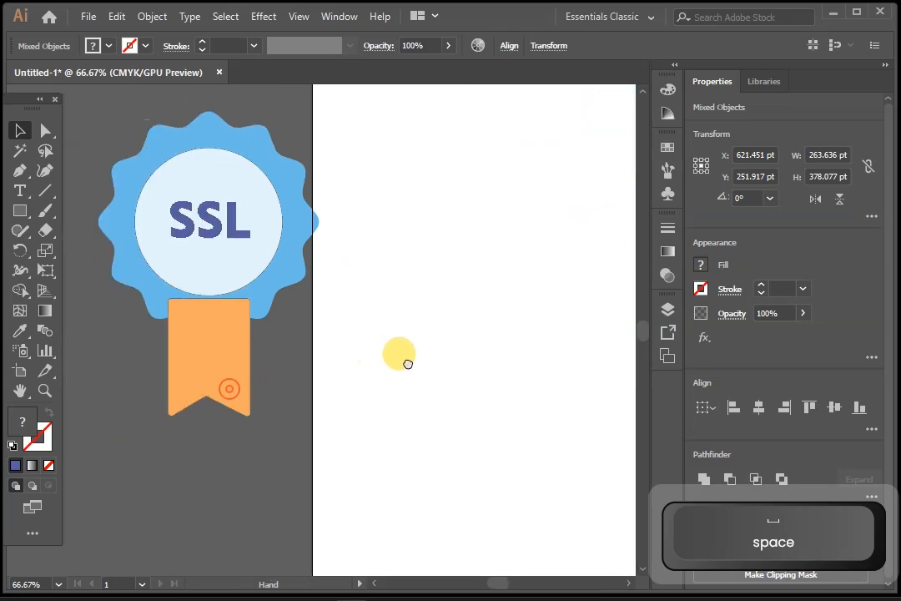
{"action": "left_click", "coordinate": [294, 403]}
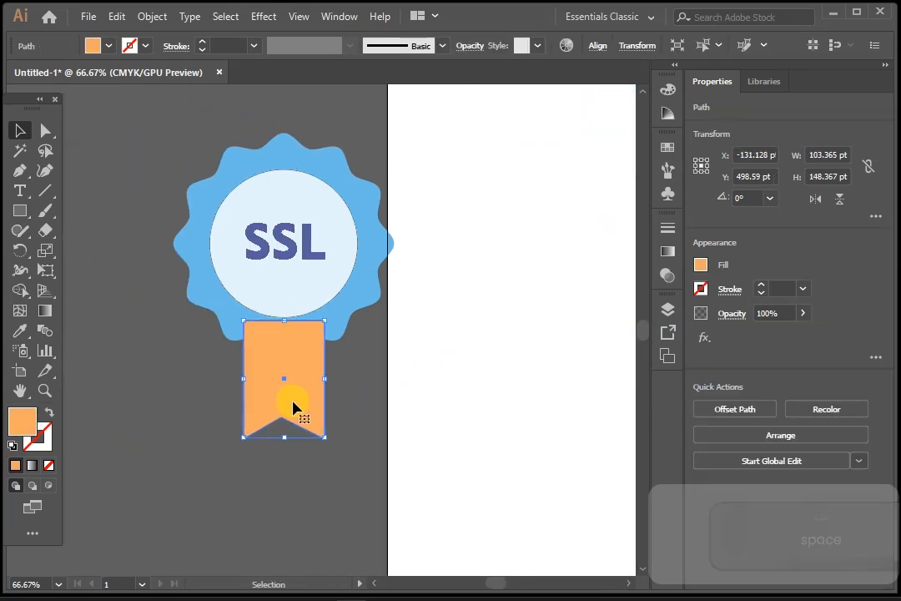
{"action": "key", "text": "a"}
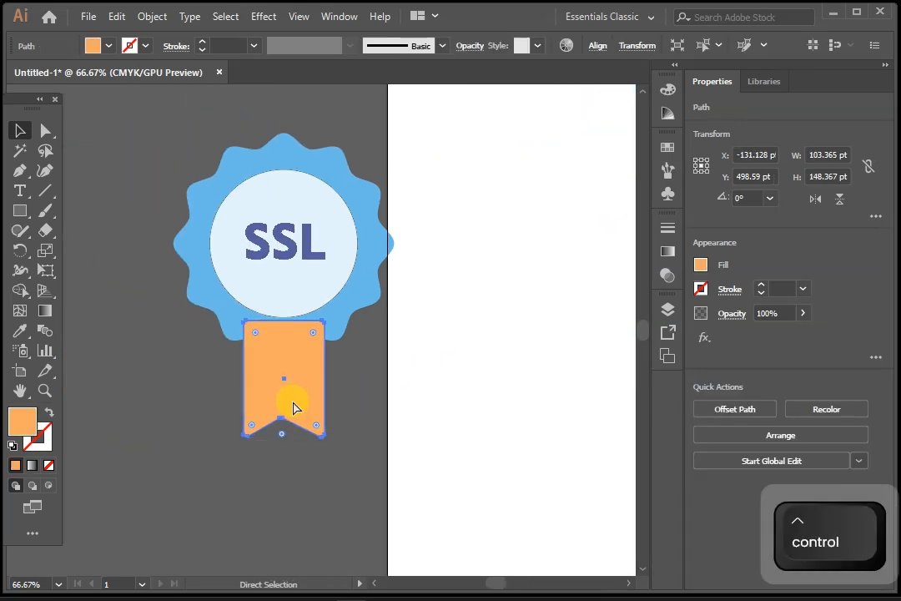
{"action": "key", "text": "ctrl+plus"}
{"action": "key", "text": "ctrl+equal"}
{"action": "left_click_drag", "start_coordinate": [509, 366], "coordinate": [461, 495]}
{"action": "left_click_drag", "start_coordinate": [358, 426], "coordinate": [377, 259]}
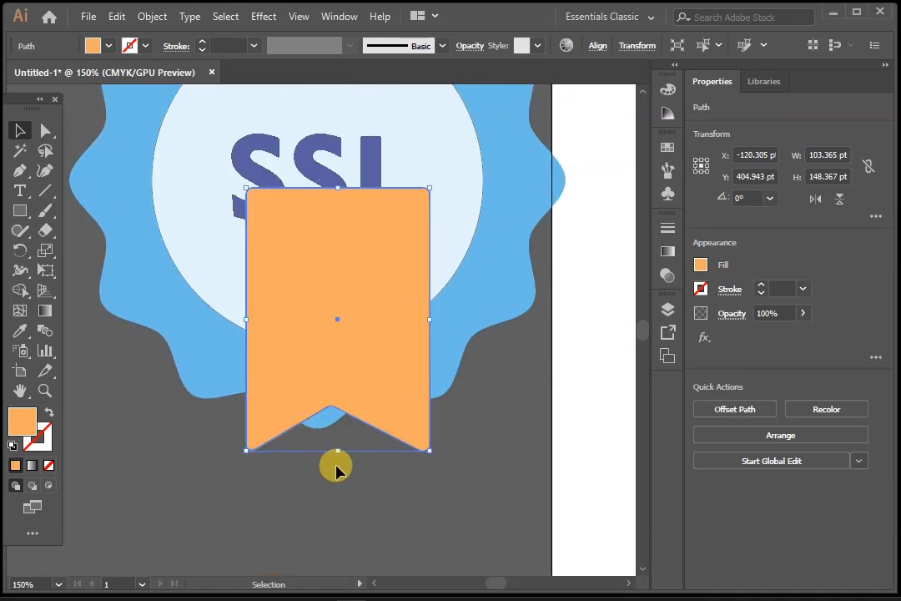
Stretch the ribbon downward from its bottom edge to a height of about 192 pt
{"action": "left_click_drag", "start_coordinate": [338, 451], "coordinate": [333, 529]}
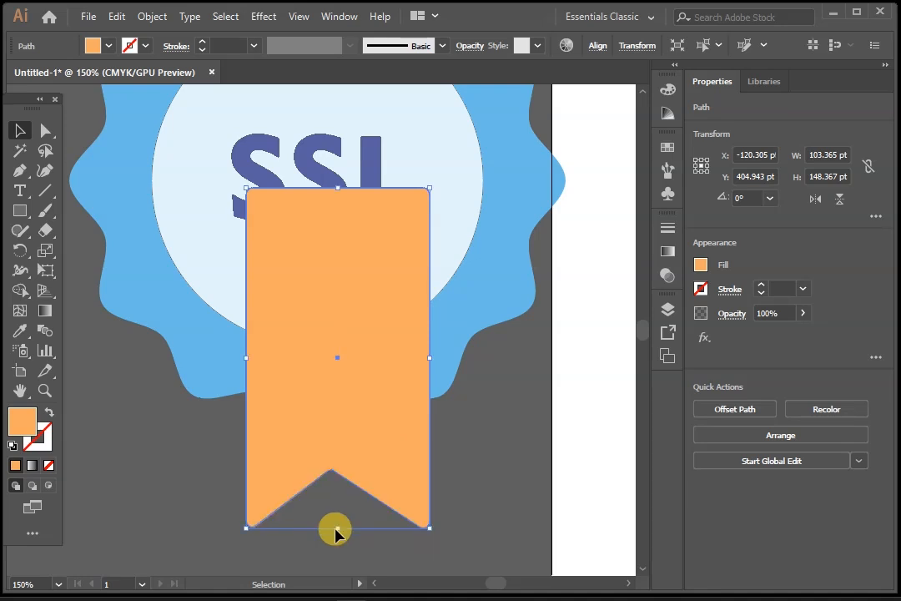
{"action": "left_click", "coordinate": [479, 478]}
{"action": "left_click", "coordinate": [366, 365]}
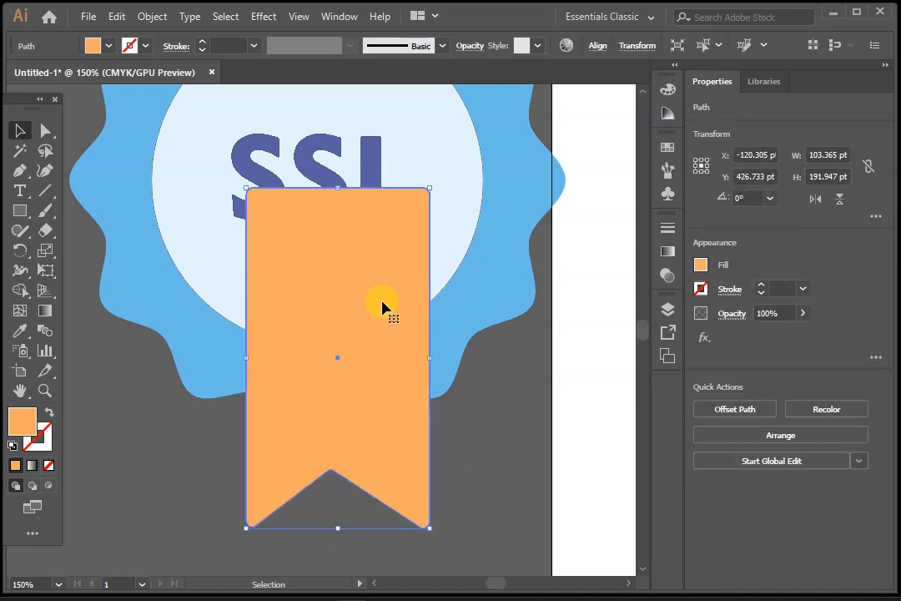
Try sending the orange ribbon to the back of the stacking order, and undo it
{"action": "right_click", "coordinate": [373, 280]}
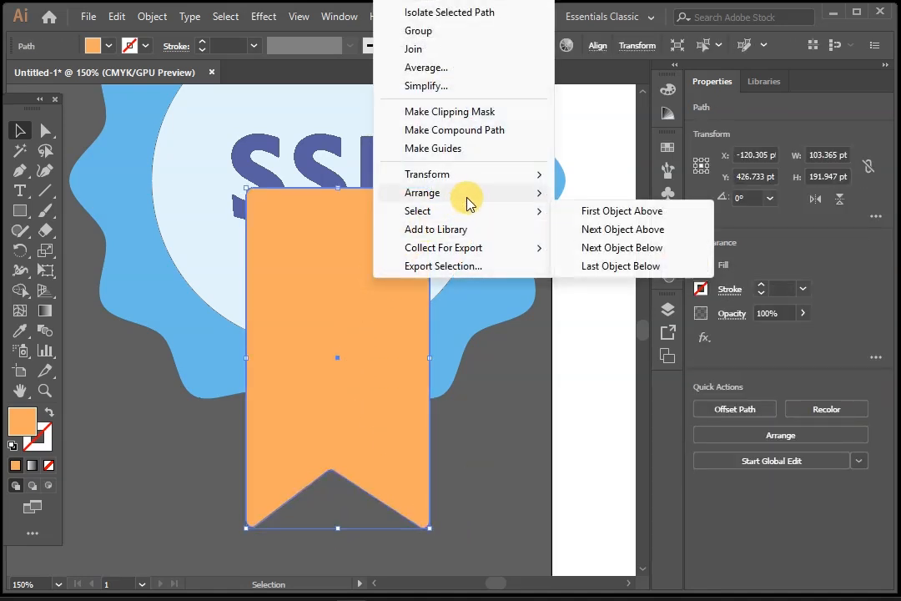
{"action": "mouse_move", "coordinate": [470, 204]}
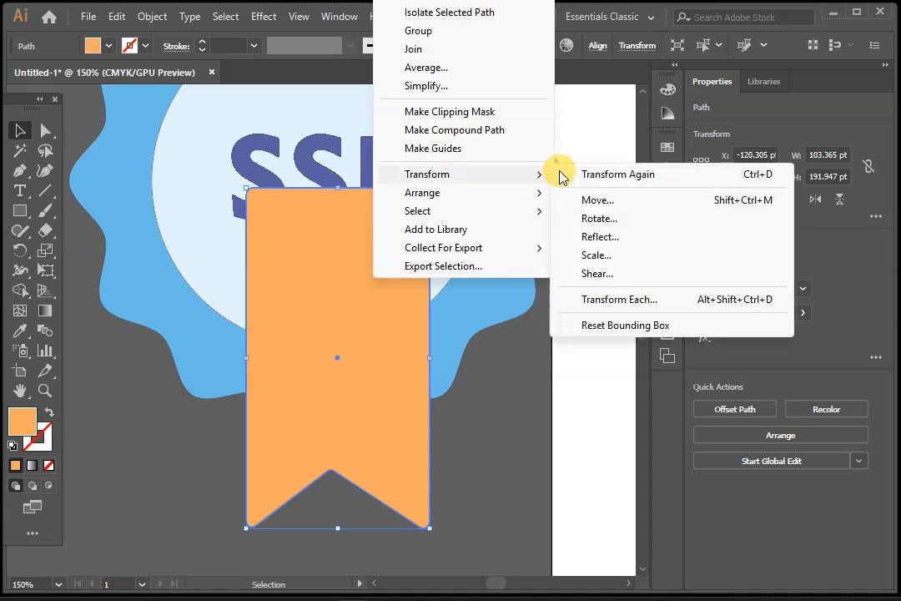
{"action": "mouse_move", "coordinate": [513, 196]}
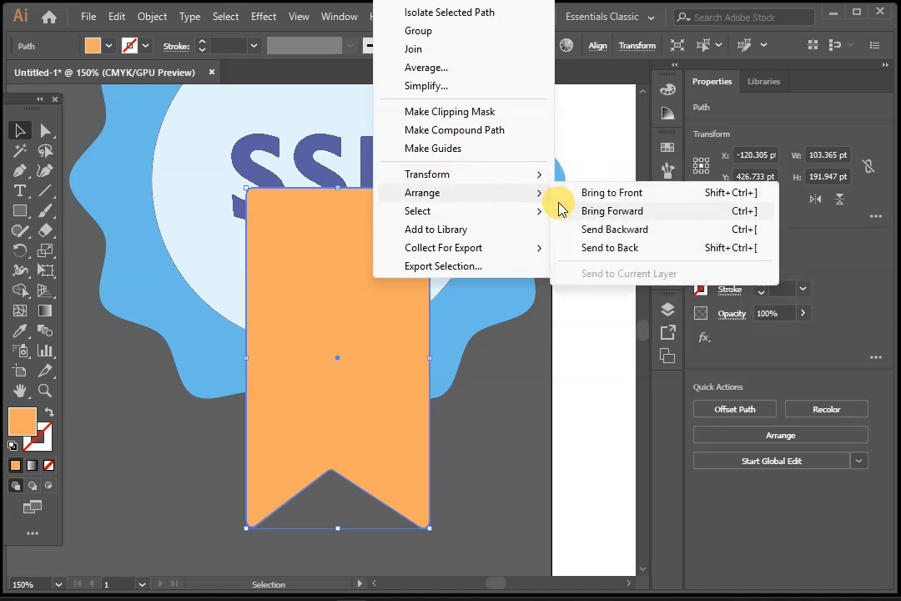
{"action": "left_click", "coordinate": [638, 248]}
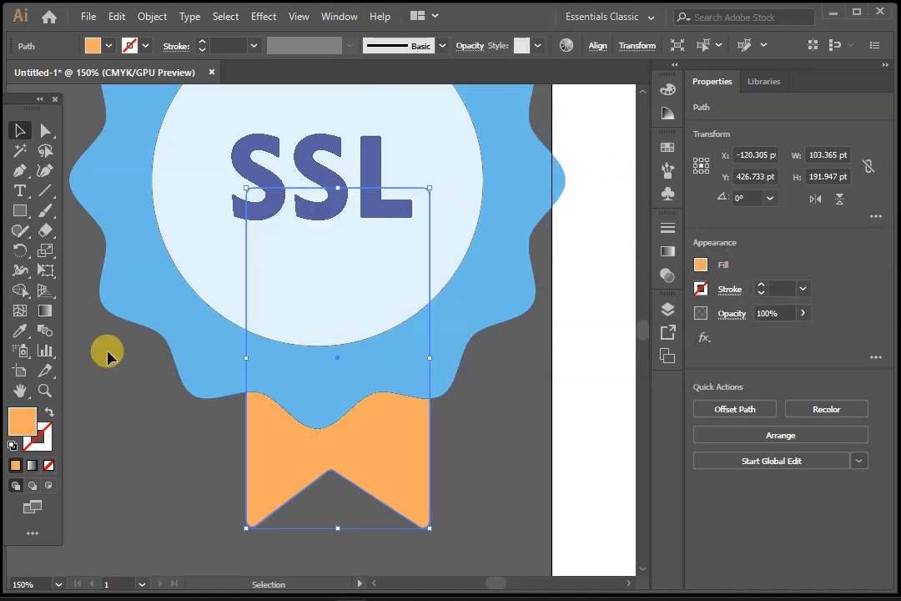
{"action": "left_click", "coordinate": [131, 290]}
{"action": "left_click", "coordinate": [219, 238]}
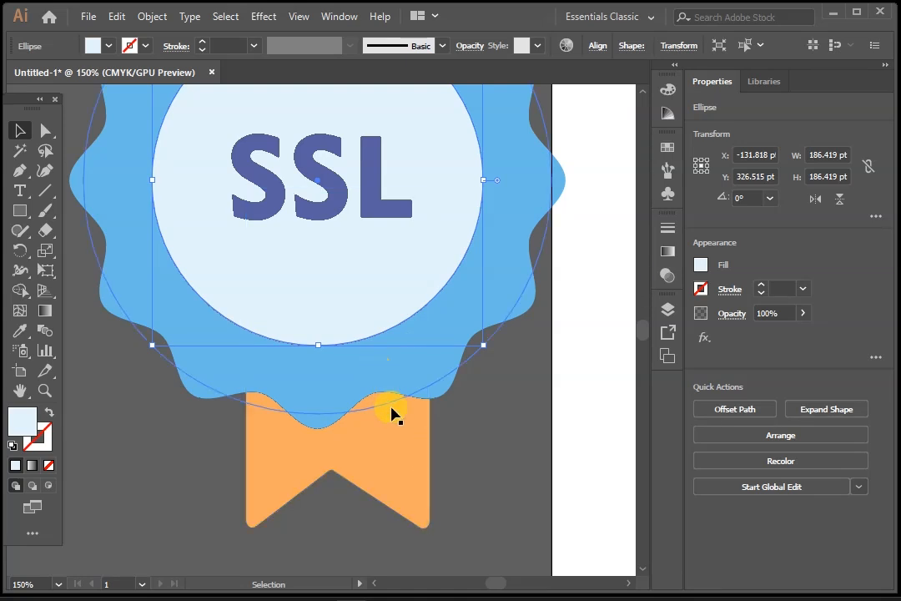
{"action": "key", "text": "a"}
{"action": "key", "text": "ctrl+z"}
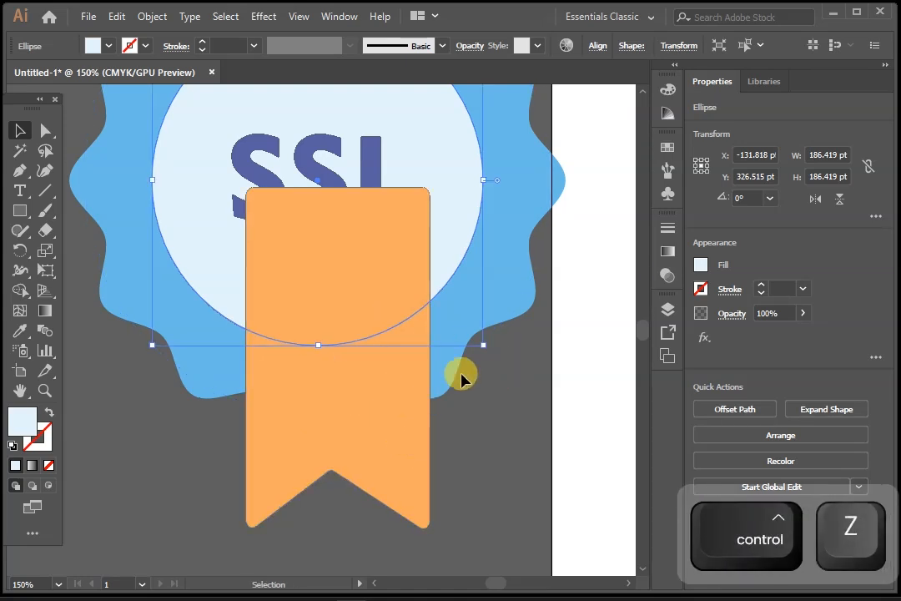
Try sending the light blue circle one level backward, and undo it
{"action": "right_click", "coordinate": [340, 288]}
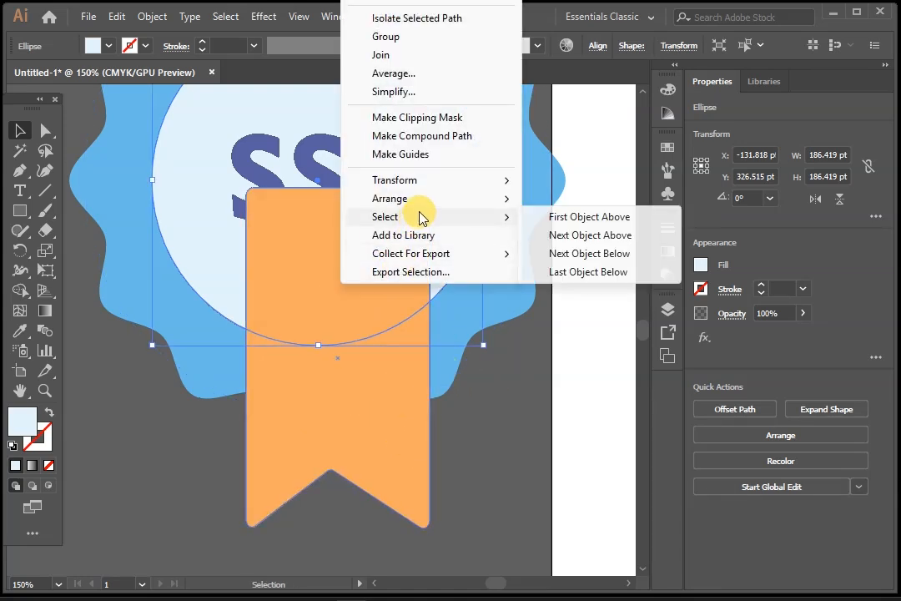
{"action": "mouse_move", "coordinate": [427, 200]}
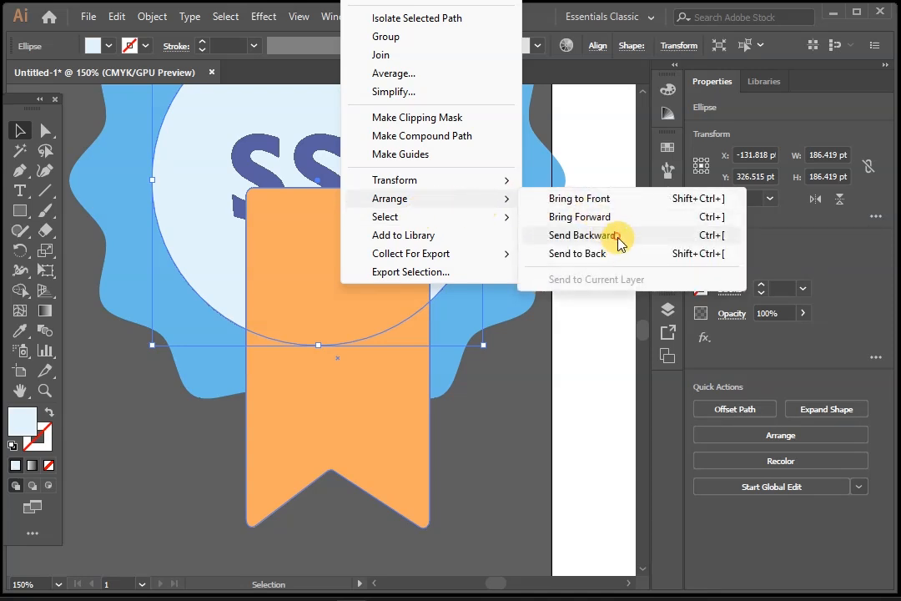
{"action": "left_click", "coordinate": [619, 236]}
{"action": "left_click", "coordinate": [482, 412]}
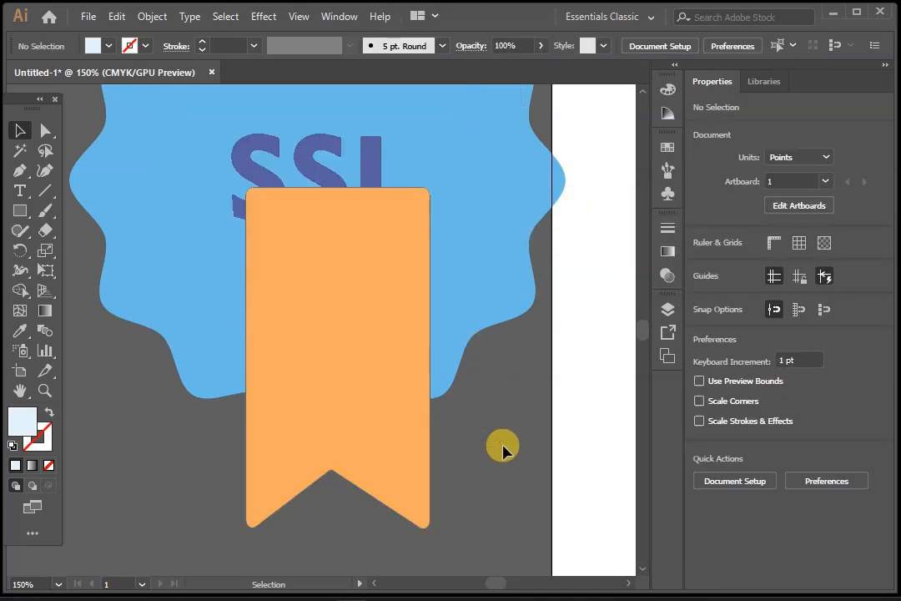
{"action": "key", "text": "ctrl+z"}
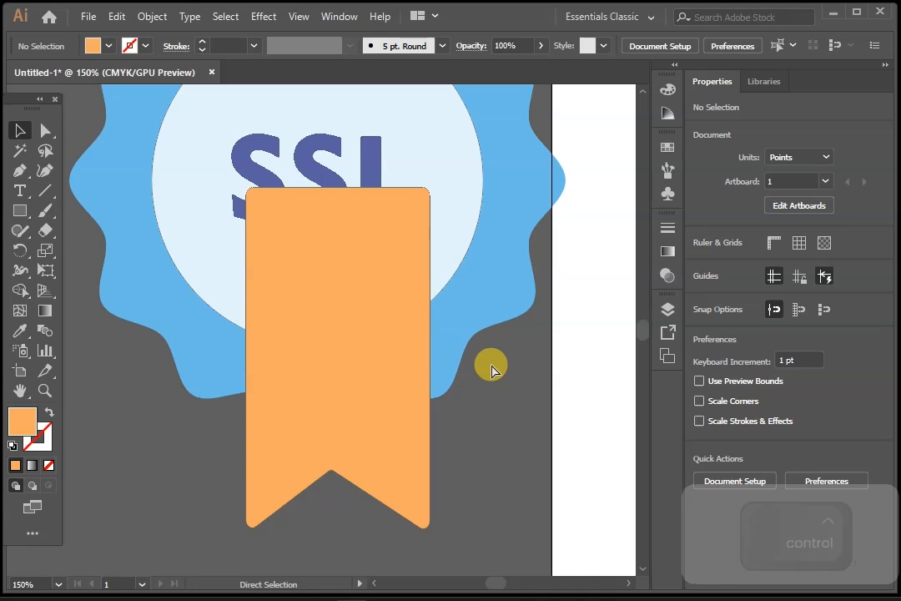
Send the orange ribbon backward three times, placing it behind the SSL lettering, the light blue circle and the scalloped blue shape
{"action": "left_click", "coordinate": [400, 417]}
{"action": "right_click", "coordinate": [374, 292]}
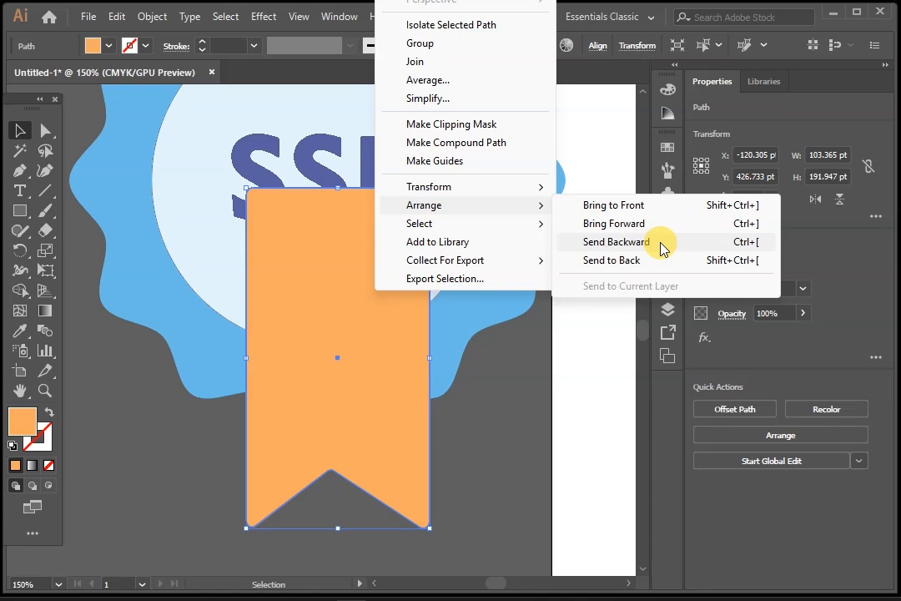
{"action": "left_click", "coordinate": [660, 243]}
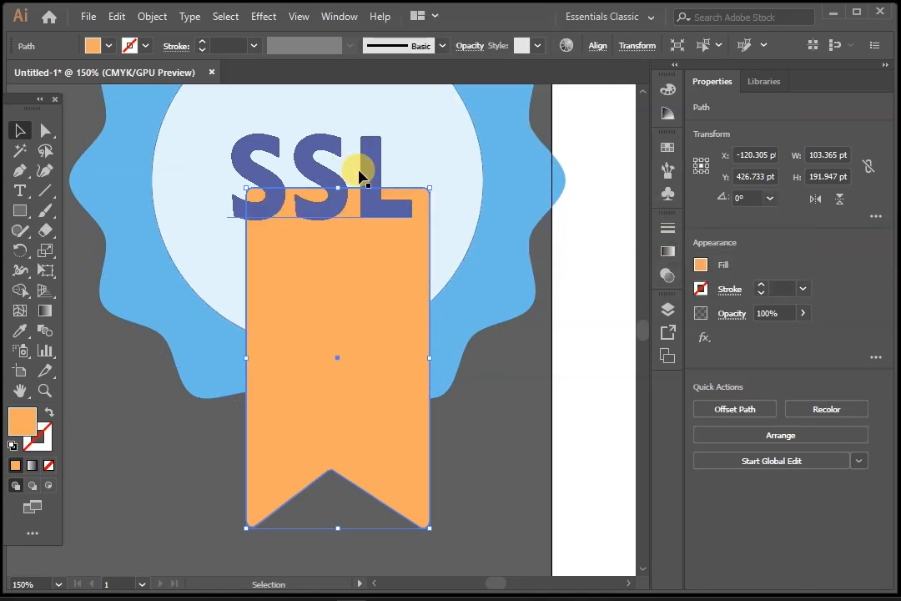
{"action": "right_click", "coordinate": [382, 284]}
{"action": "mouse_move", "coordinate": [473, 201]}
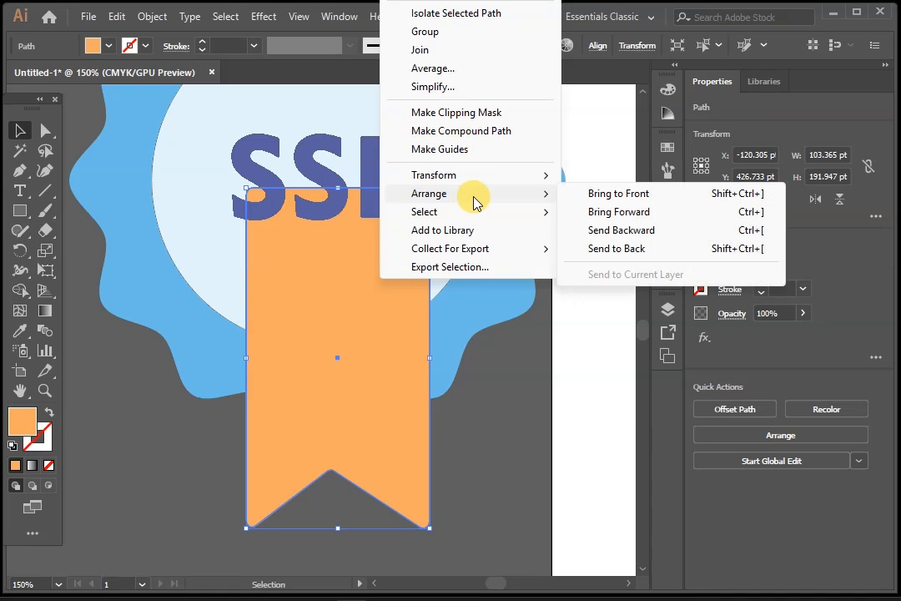
{"action": "left_click", "coordinate": [656, 231]}
{"action": "left_click", "coordinate": [213, 243]}
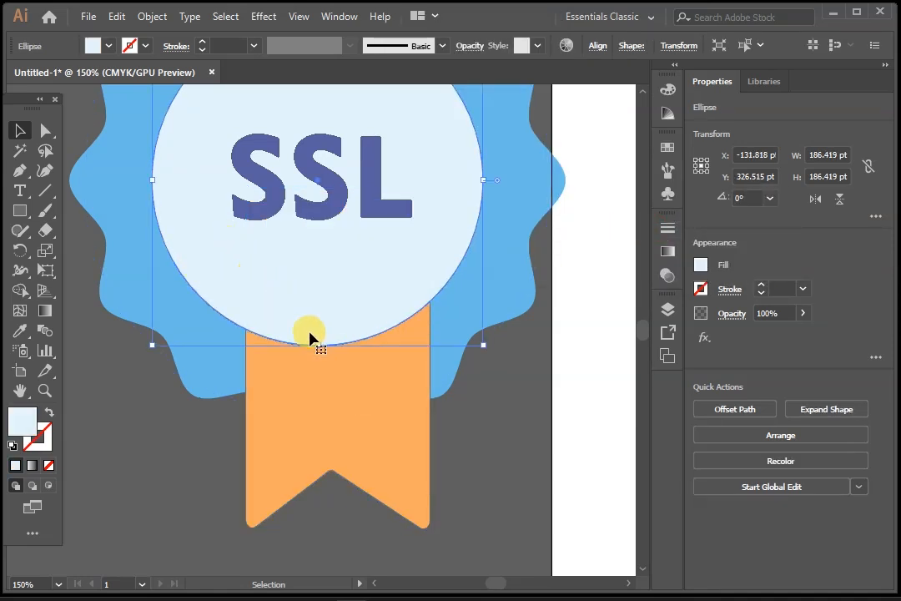
{"action": "left_click", "coordinate": [378, 449]}
{"action": "right_click", "coordinate": [382, 450]}
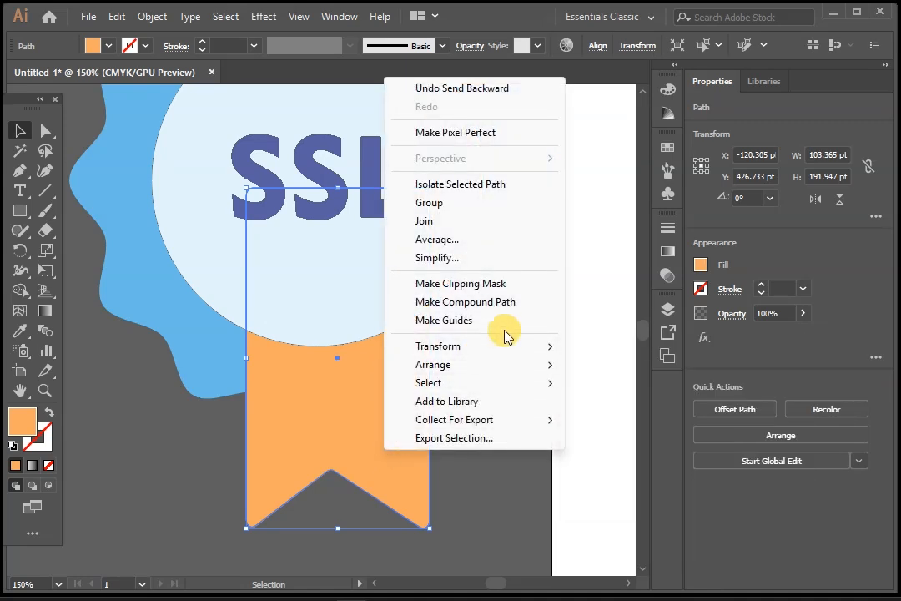
{"action": "mouse_move", "coordinate": [528, 368]}
{"action": "left_click", "coordinate": [622, 404]}
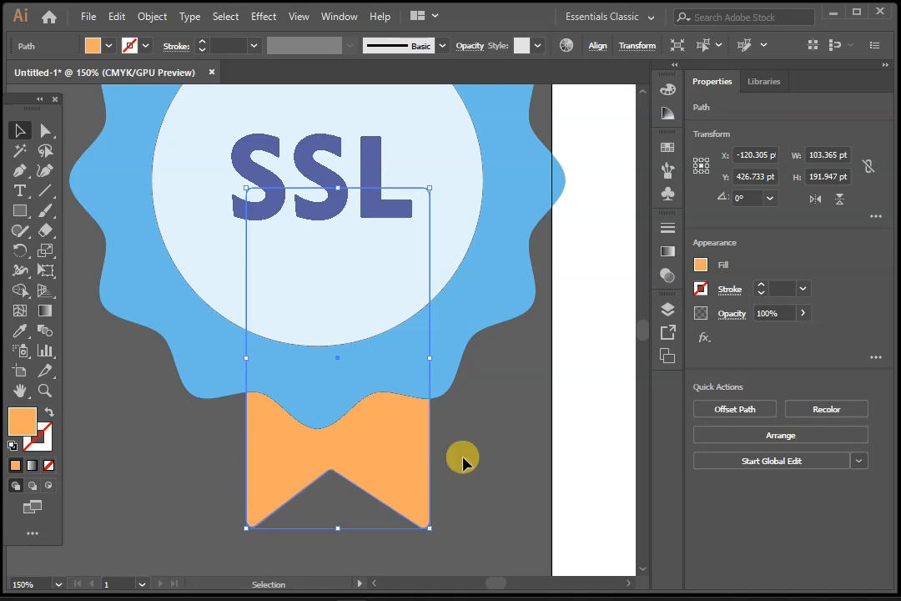
{"action": "right_click", "coordinate": [378, 442]}
{"action": "mouse_move", "coordinate": [559, 352]}
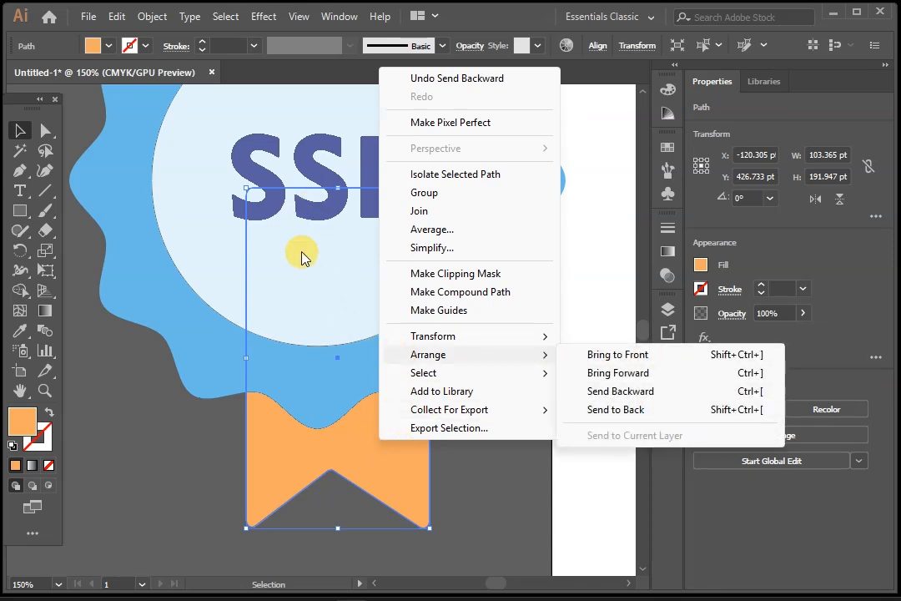
{"action": "left_click", "coordinate": [376, 471]}
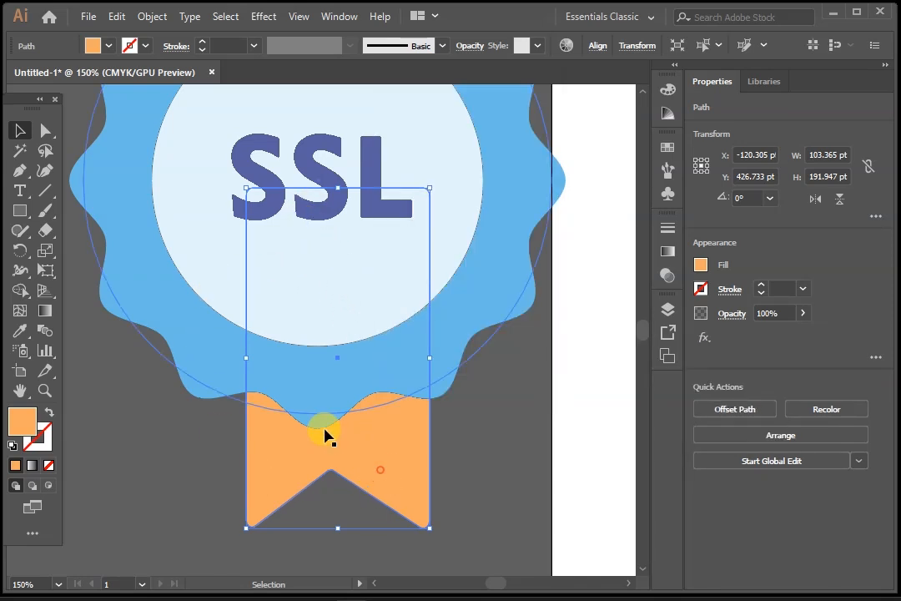
{"action": "left_click", "coordinate": [259, 390]}
{"action": "left_click", "coordinate": [417, 457]}
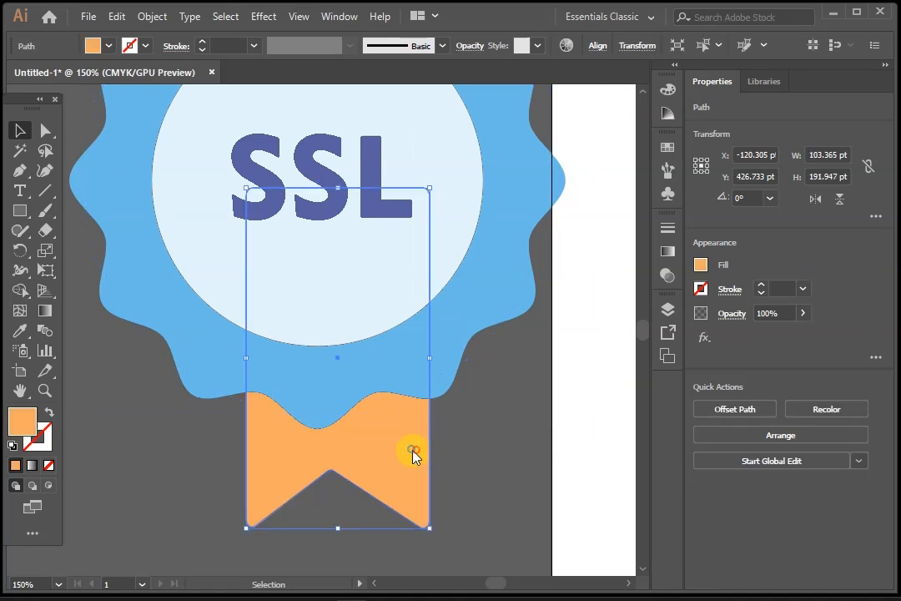
{"action": "right_click", "coordinate": [412, 455]}
{"action": "mouse_move", "coordinate": [493, 364]}
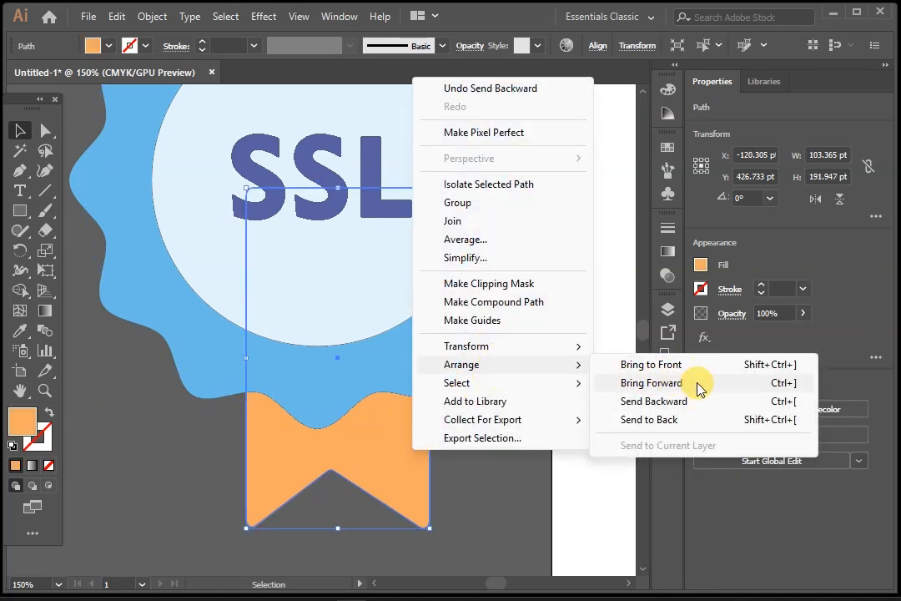
{"action": "left_click", "coordinate": [402, 511]}
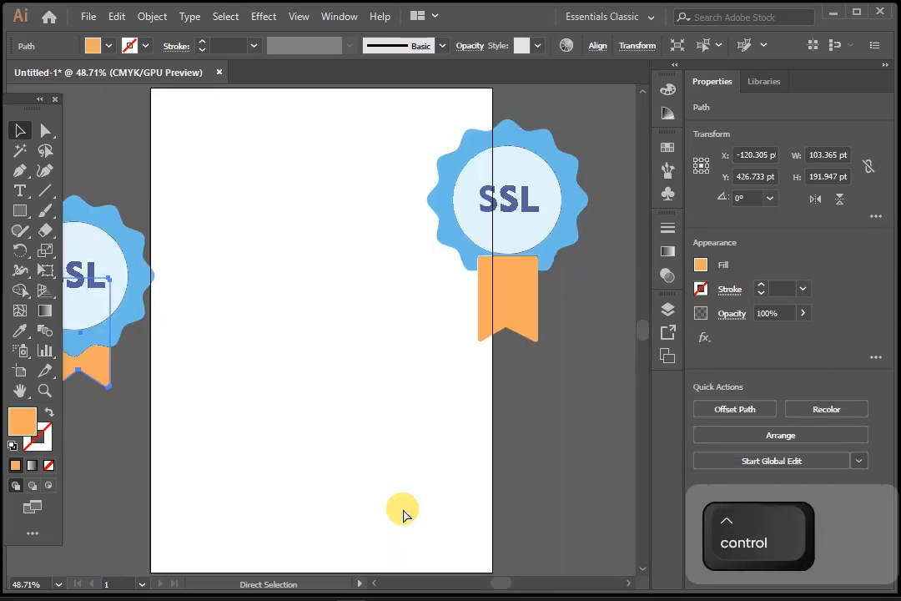
Delete the whole SSL badge copy lying outside the artboard's left edge, including its ribbon
{"action": "key", "text": "ctrl+0"}
{"action": "key", "text": "space"}
{"action": "left_click_drag", "start_coordinate": [297, 407], "coordinate": [394, 400]}
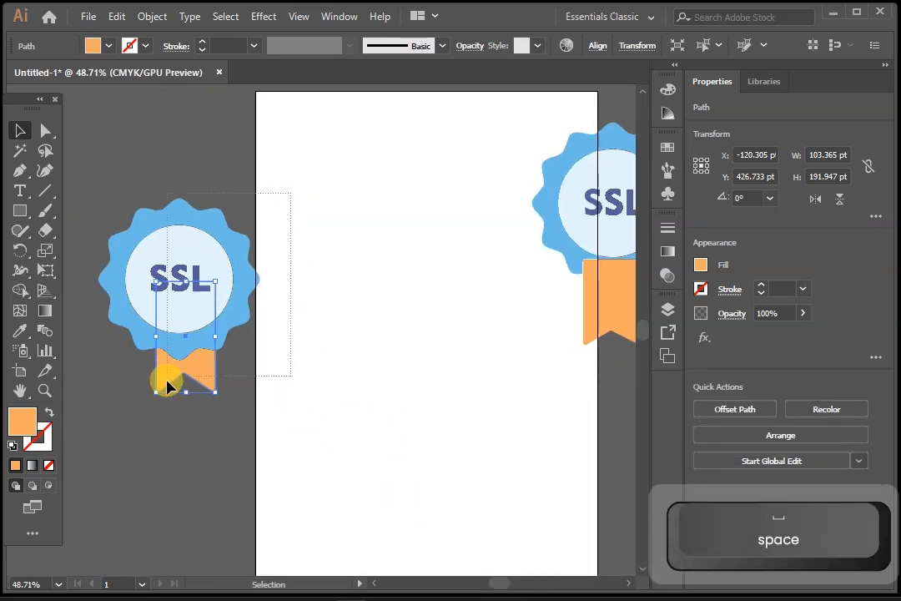
{"action": "left_click_drag", "start_coordinate": [168, 376], "coordinate": [162, 395]}
{"action": "key", "text": "Delete"}
Move the remaining SSL badge with its ribbon from the artboard's right edge fully onto the artboard, and deselect it
{"action": "key", "text": "space"}
{"action": "left_click_drag", "start_coordinate": [408, 356], "coordinate": [209, 397]}
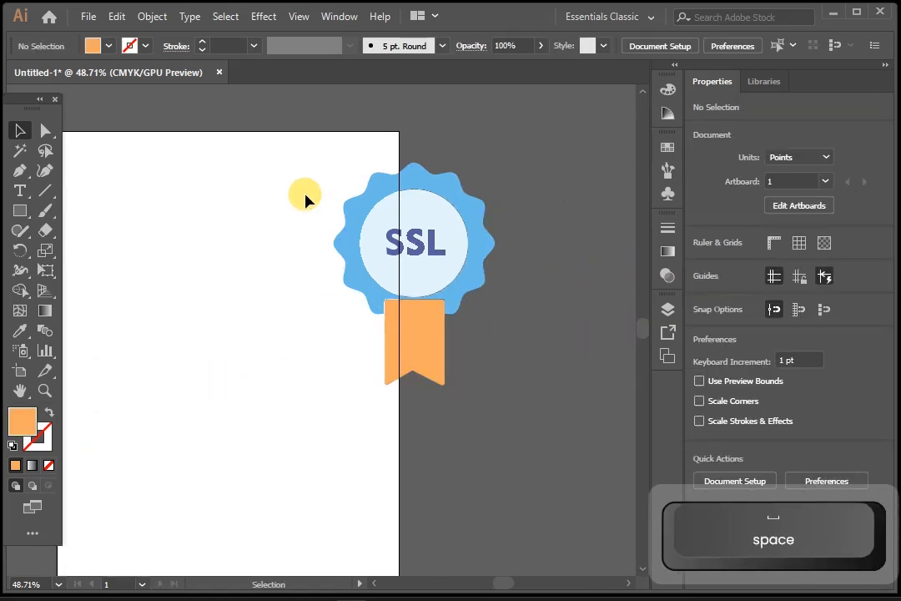
{"action": "left_click_drag", "start_coordinate": [436, 298], "coordinate": [253, 314]}
{"action": "left_click", "coordinate": [338, 434]}
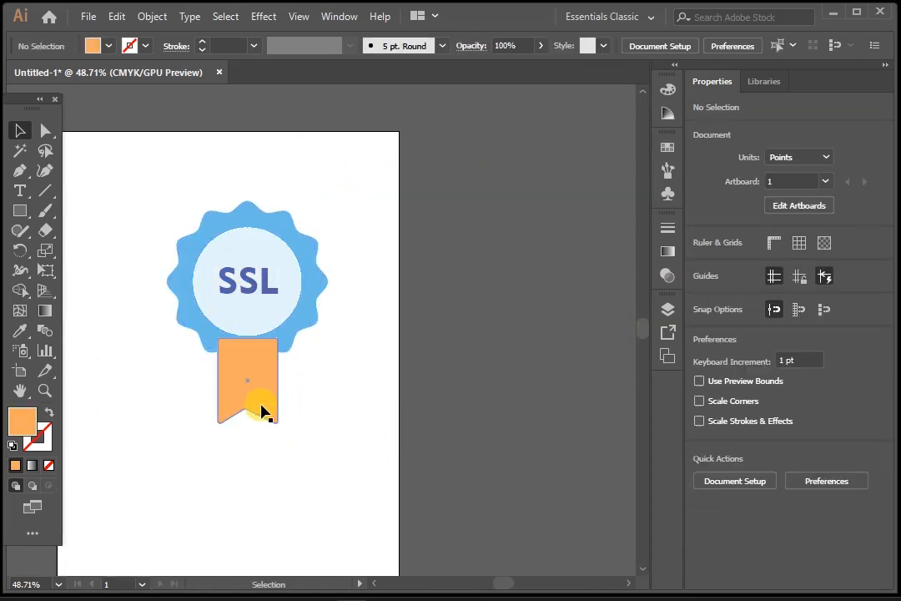
Send the badge's orange ribbon to the back of the stacking order, behind the scalloped blue shape, and deselect it
{"action": "left_click", "coordinate": [261, 409]}
{"action": "key", "text": "ctrl"}
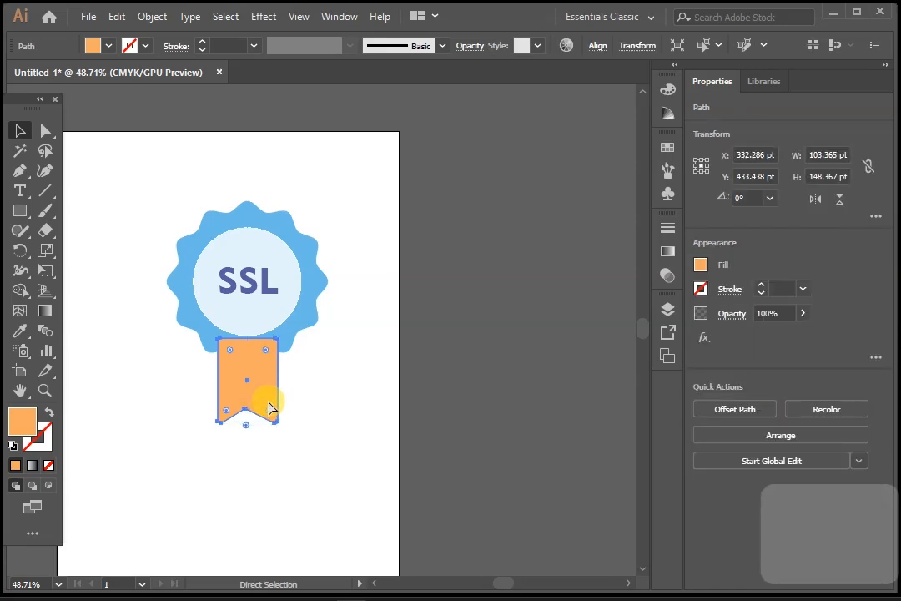
{"action": "key", "text": "shift"}
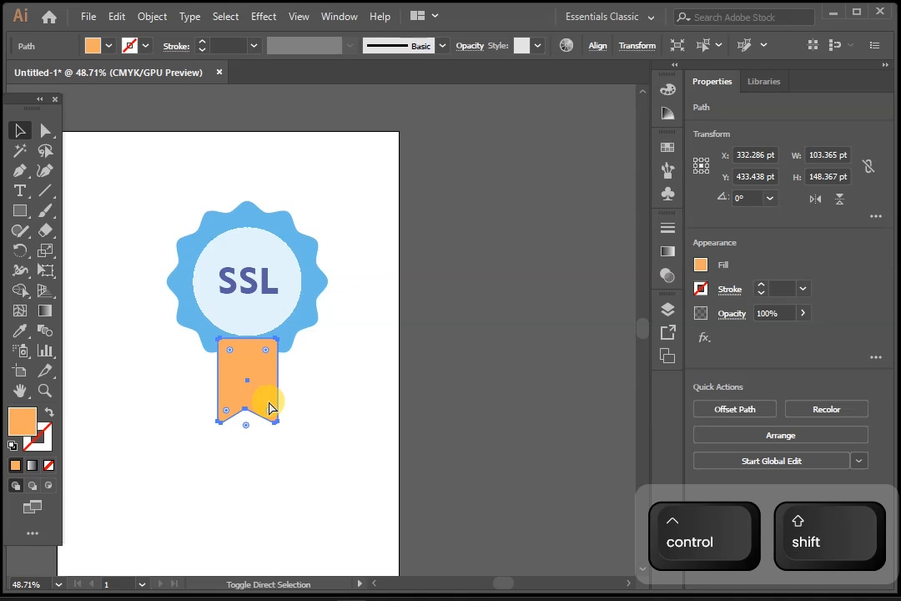
{"action": "key", "text": "ctrl+shift+bracketleft"}
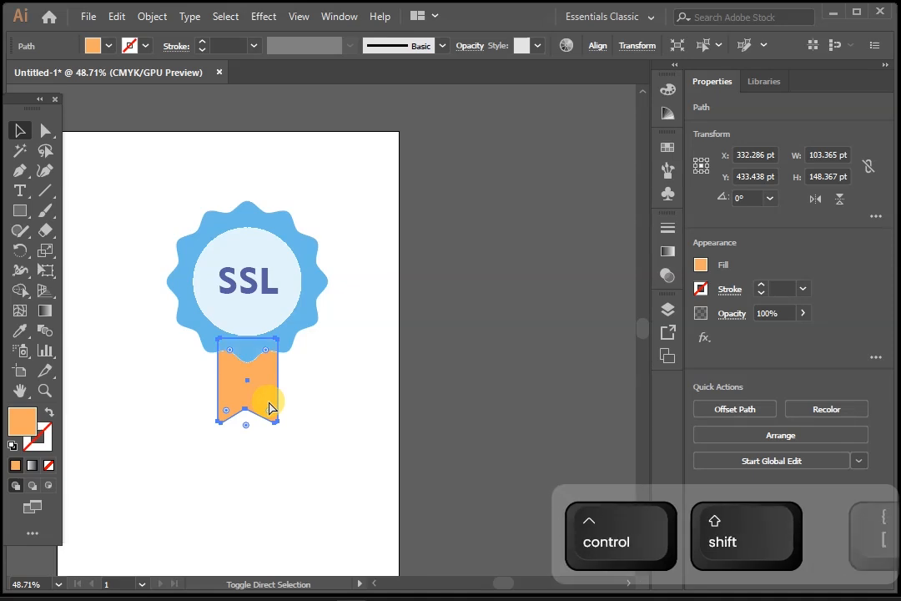
{"action": "left_click", "coordinate": [362, 475]}
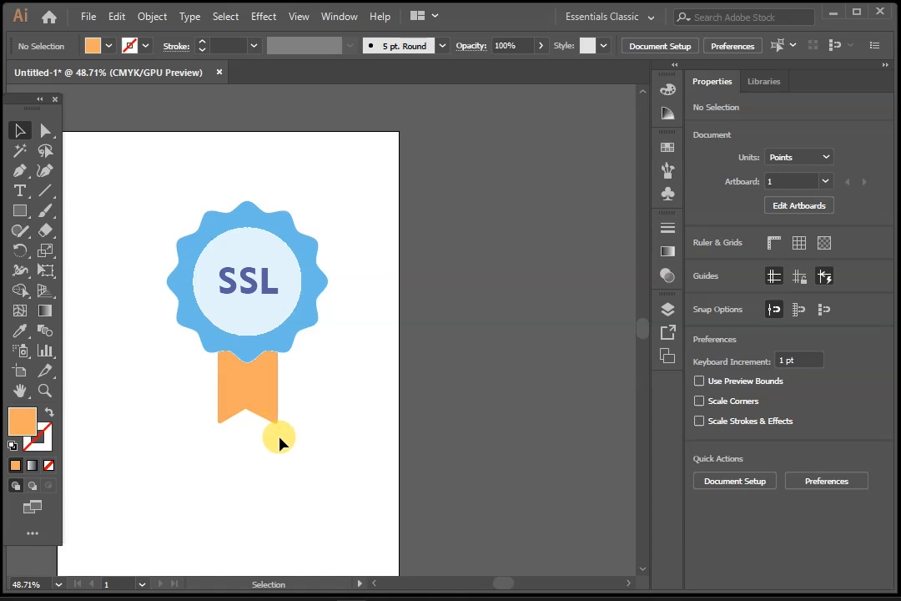
Widen the orange ribbon on both sides to a width of about 133 pt
{"action": "left_click", "coordinate": [269, 400]}
{"action": "left_click_drag", "start_coordinate": [277, 384], "coordinate": [285, 382]}
{"action": "left_click_drag", "start_coordinate": [217, 380], "coordinate": [207, 380]}
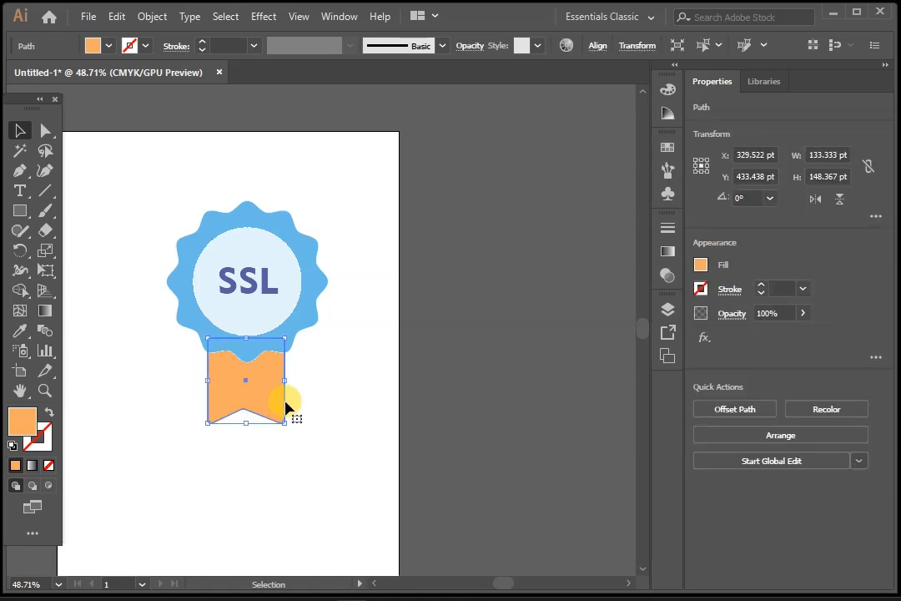